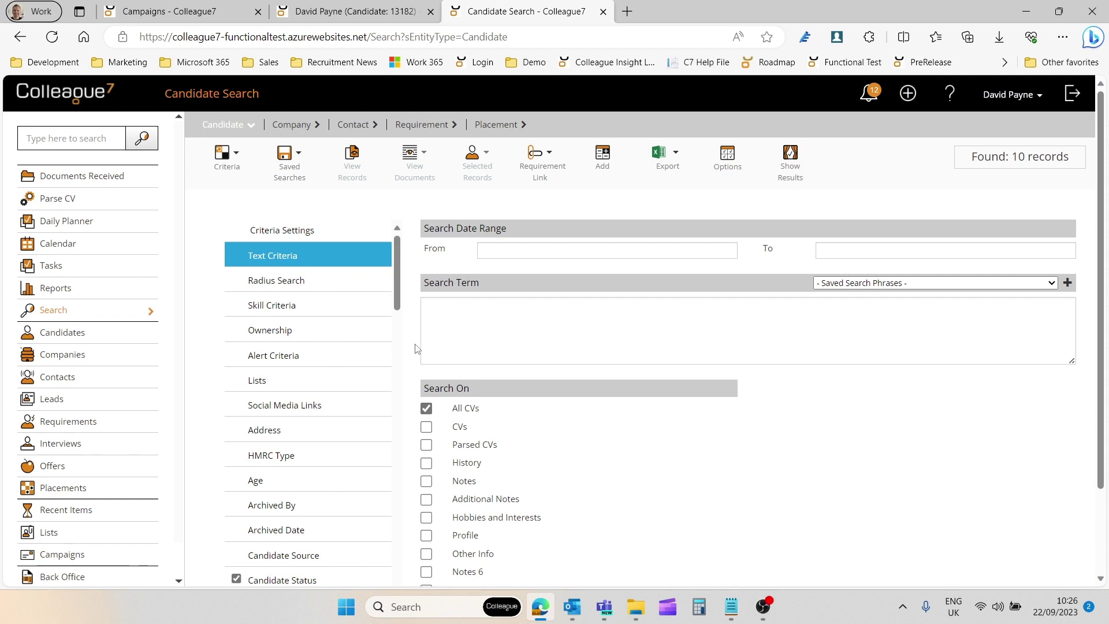
Show the candidate search results, select all listed candidates, and start an email to them.
{"action": "left_click", "coordinate": [789, 172]}
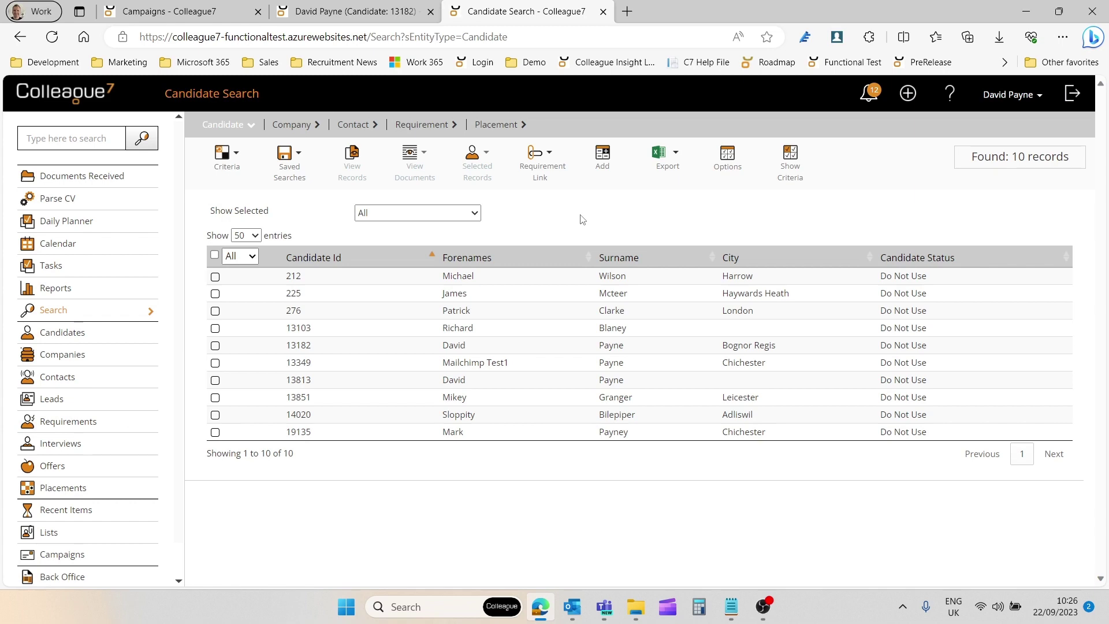
{"action": "left_click", "coordinate": [214, 255]}
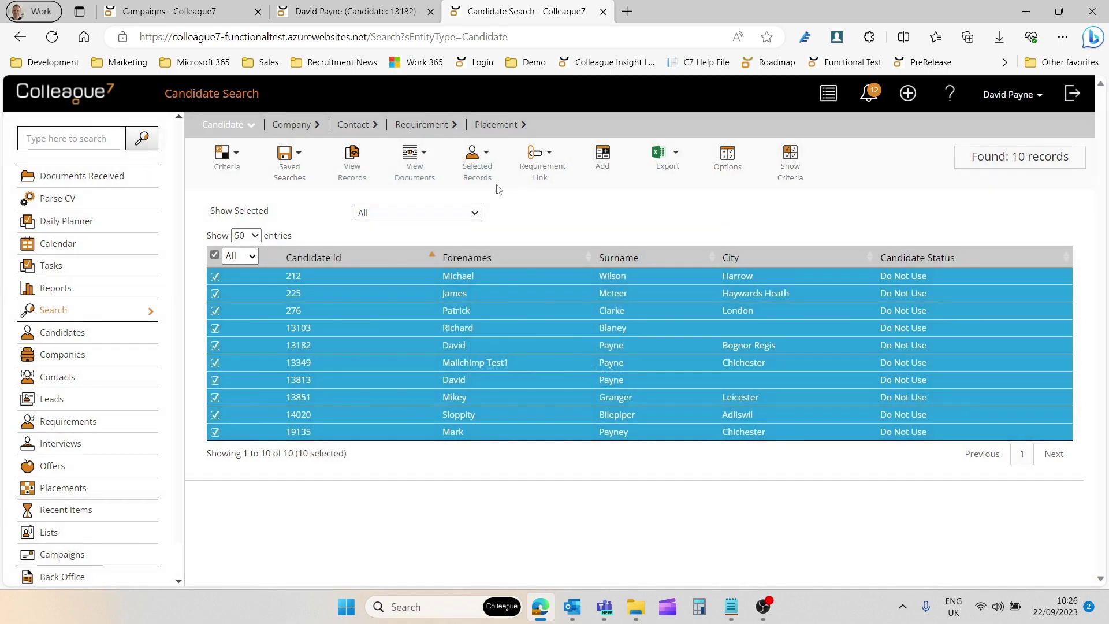
{"action": "left_click", "coordinate": [477, 159]}
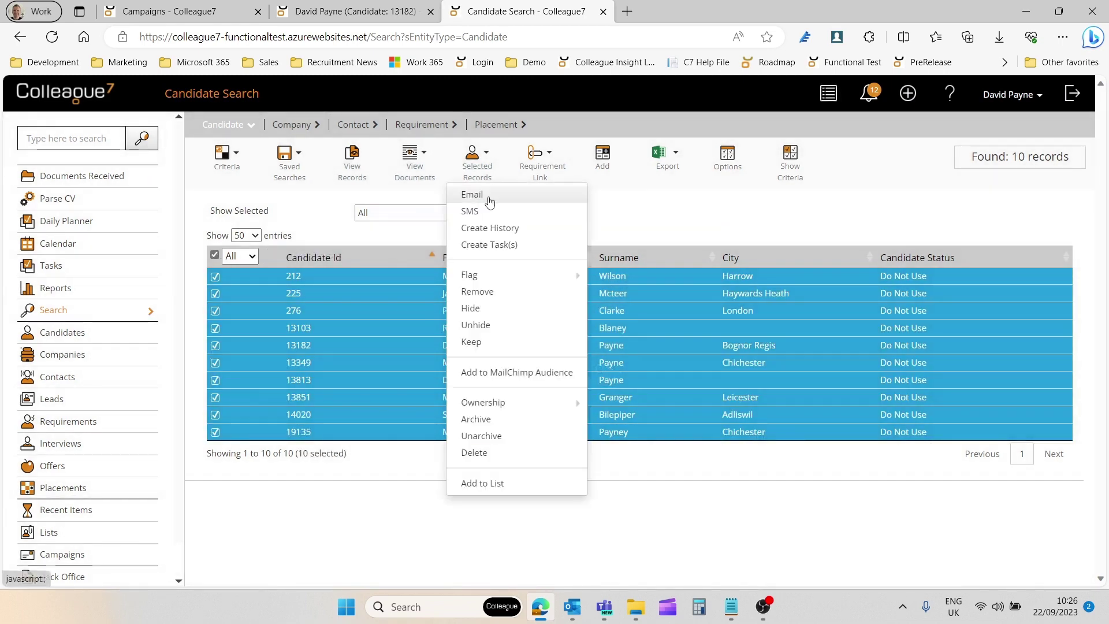
{"action": "left_click", "coordinate": [490, 202]}
Open the Create Campaign form for the email, cancel it, check the Associate Current Campaign option, and discard the email.
{"action": "left_click", "coordinate": [421, 236]}
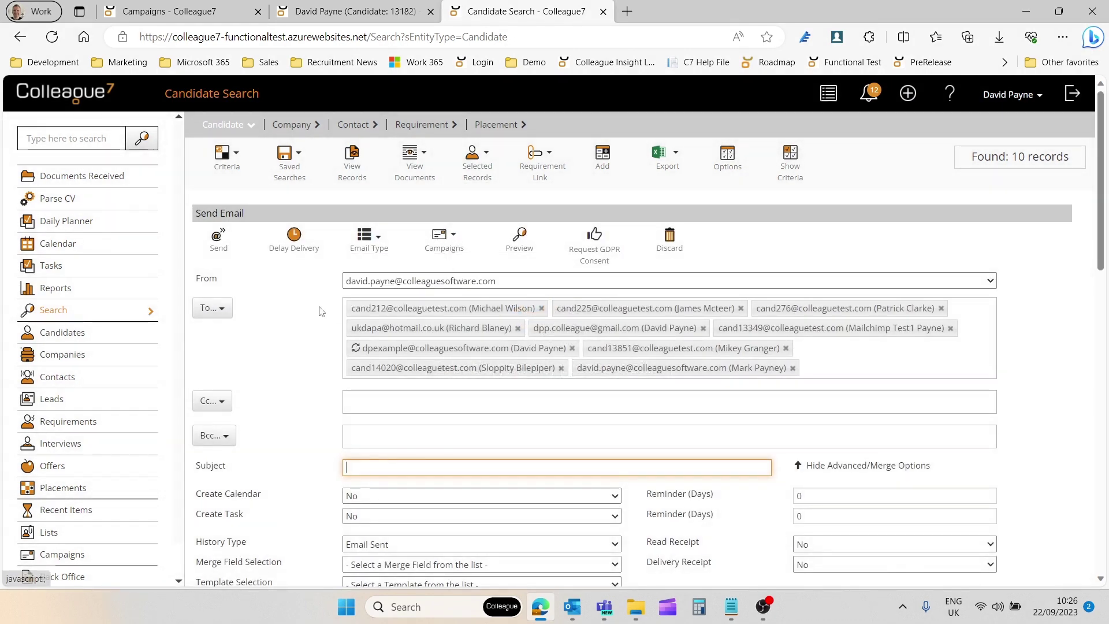
{"action": "left_click", "coordinate": [439, 264]}
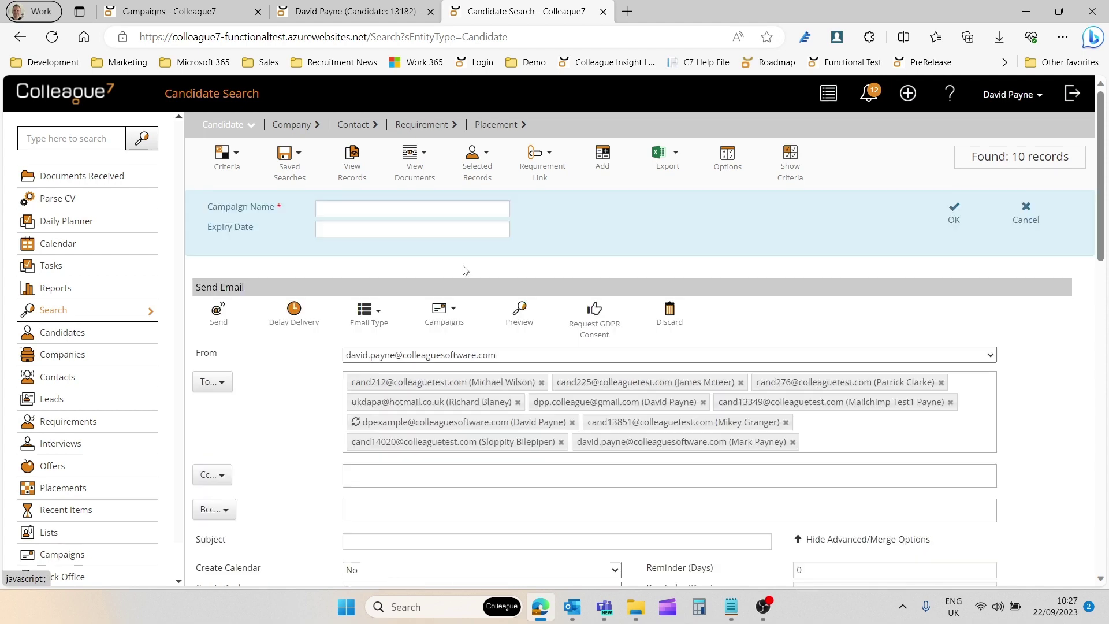
{"action": "left_click", "coordinate": [355, 209]}
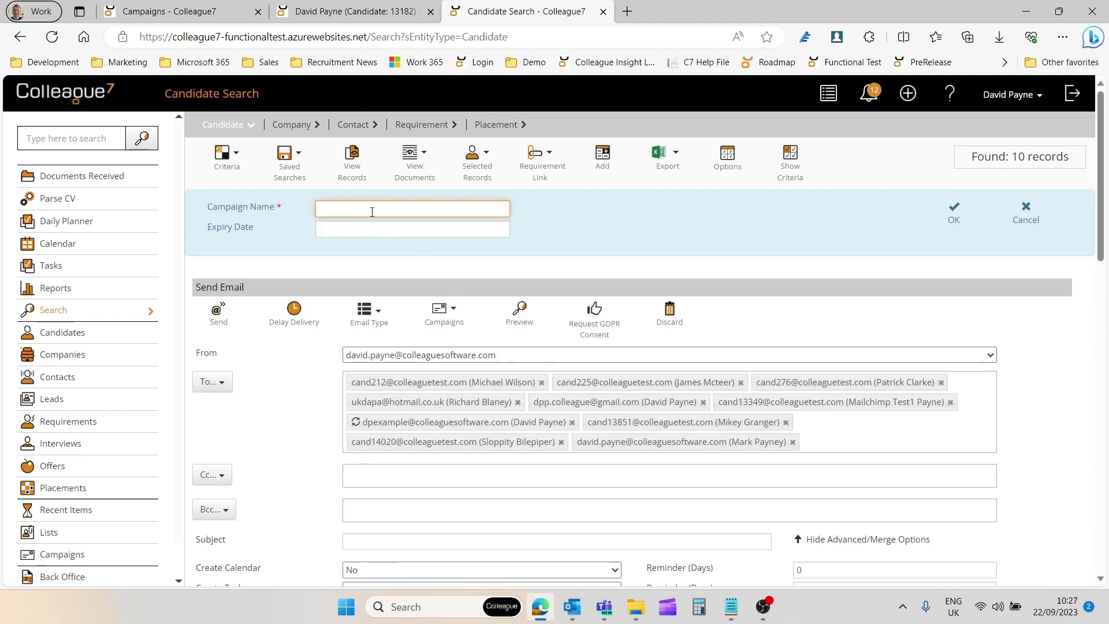
{"action": "left_click", "coordinate": [1026, 212]}
{"action": "left_click", "coordinate": [443, 238]}
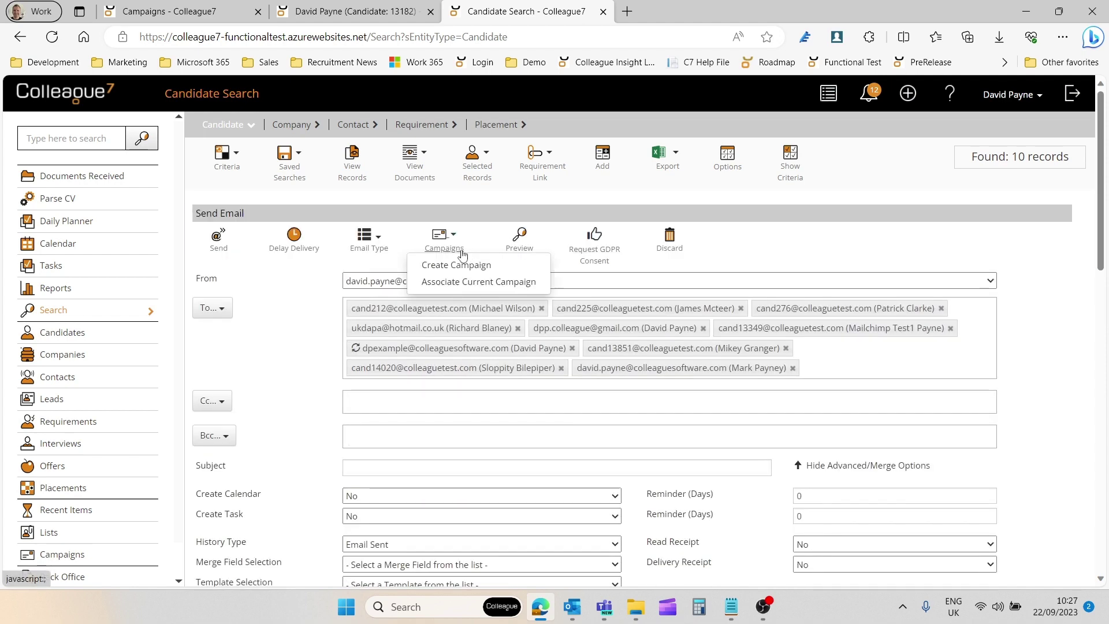
{"action": "left_click", "coordinate": [495, 283]}
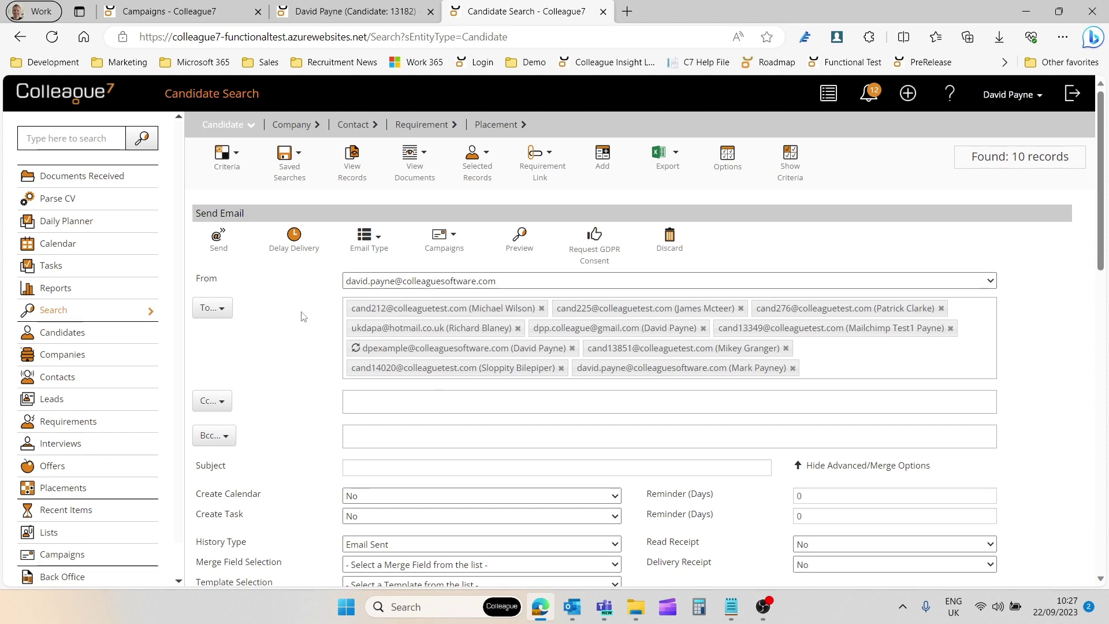
{"action": "left_click", "coordinate": [669, 238]}
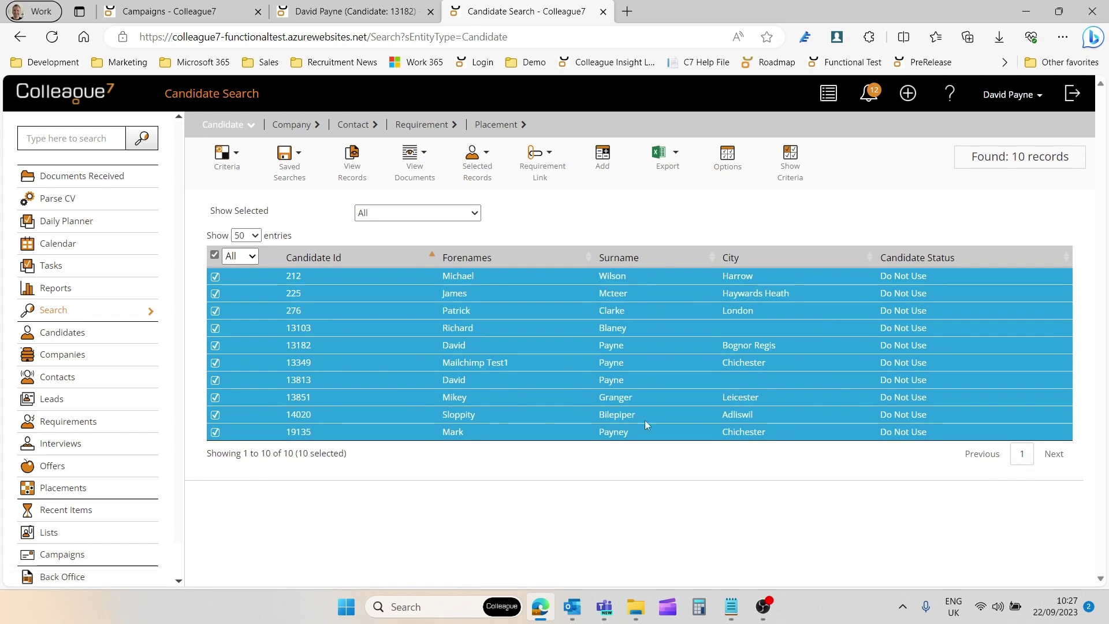
Switch to Outlook and review the Delivery Receipts, Read Receipts and Undeliverable Receipts subfolders of the Campaigns folder.
{"action": "mouse_move", "coordinate": [571, 606]}
{"action": "left_click", "coordinate": [542, 538]}
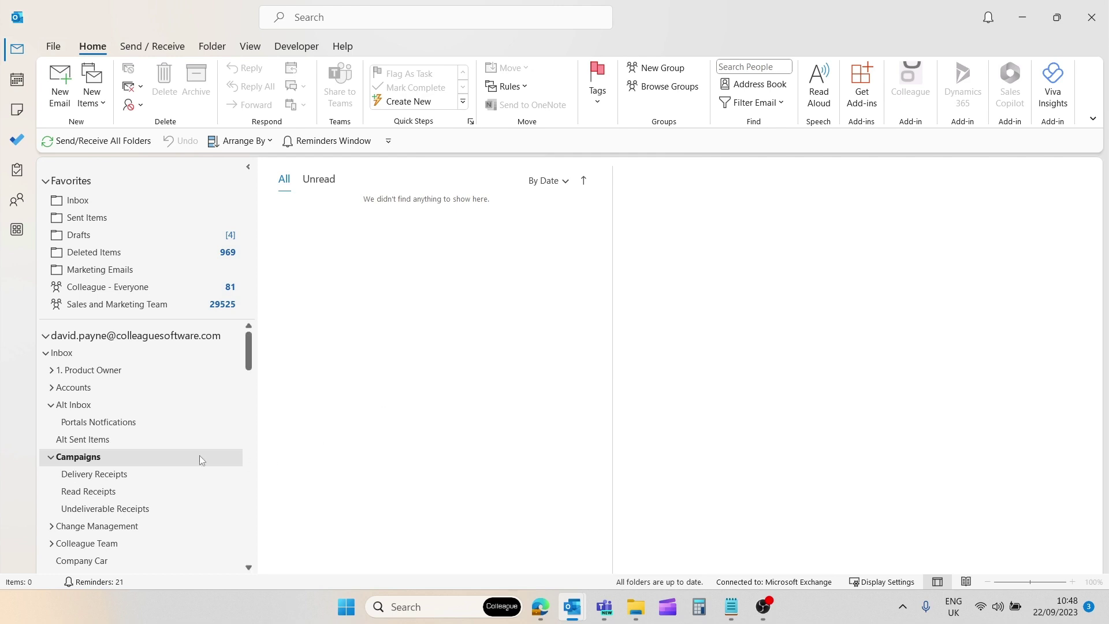
{"action": "left_click", "coordinate": [108, 477]}
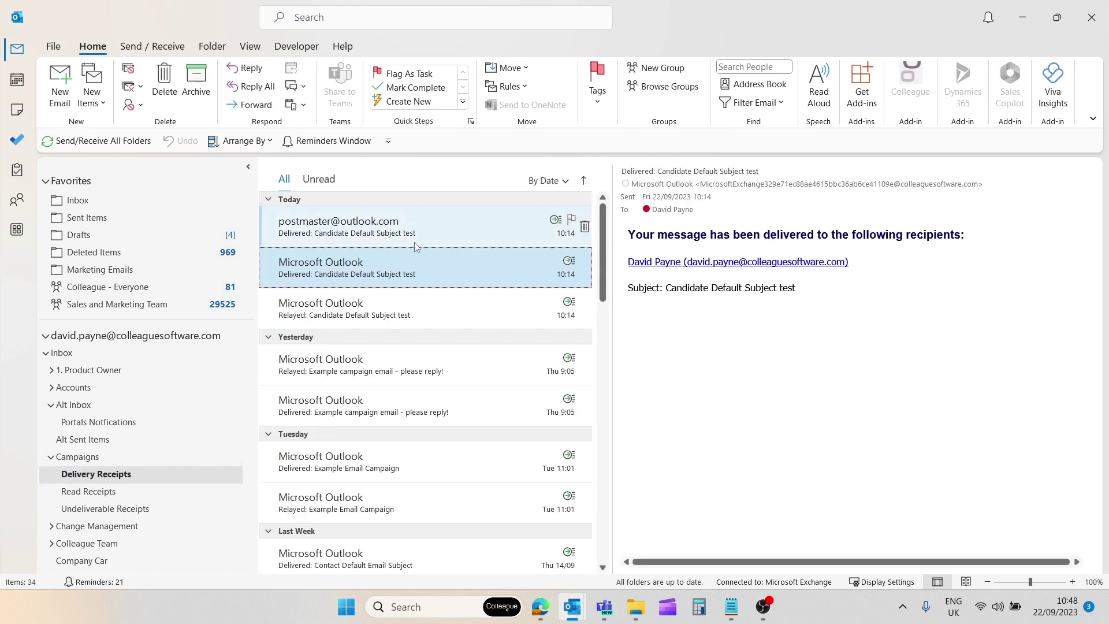
{"action": "left_click", "coordinate": [423, 316]}
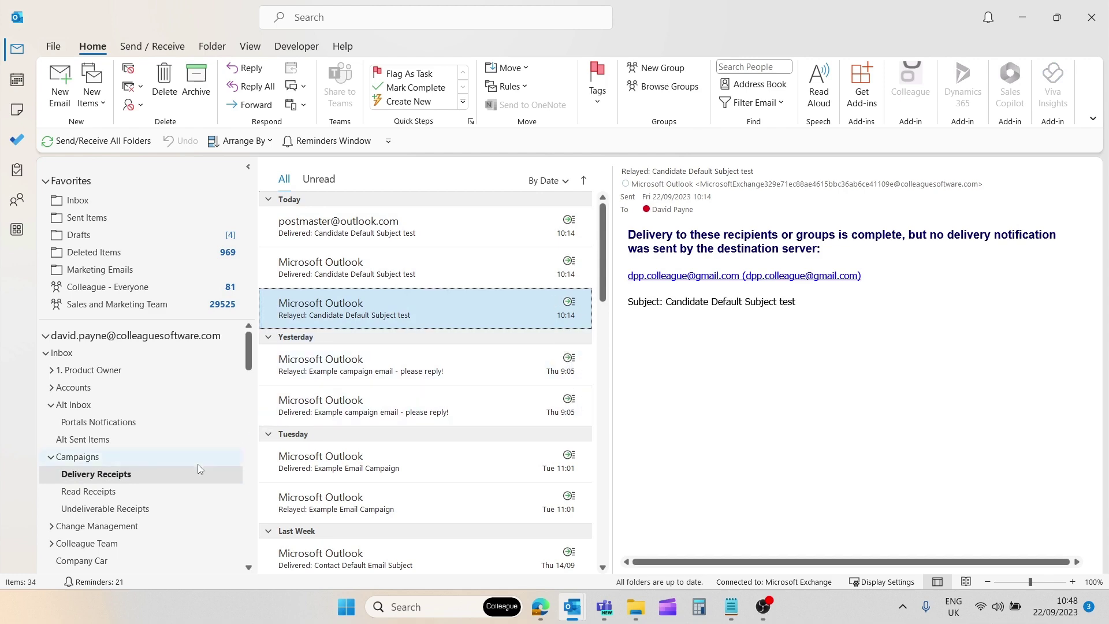
{"action": "left_click", "coordinate": [163, 496]}
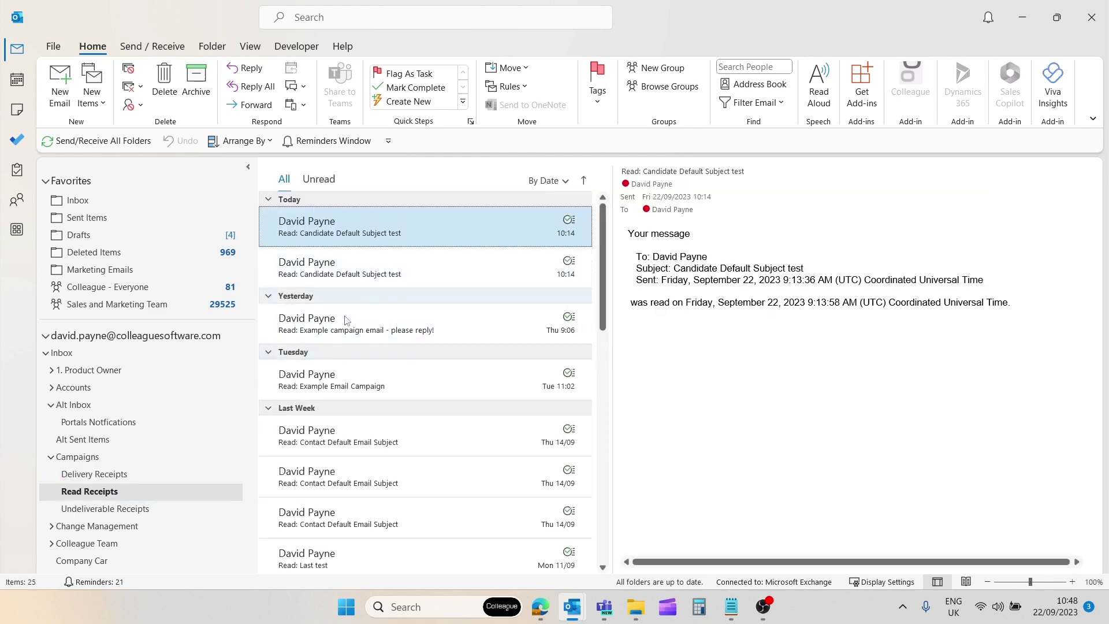
{"action": "left_click", "coordinate": [180, 507]}
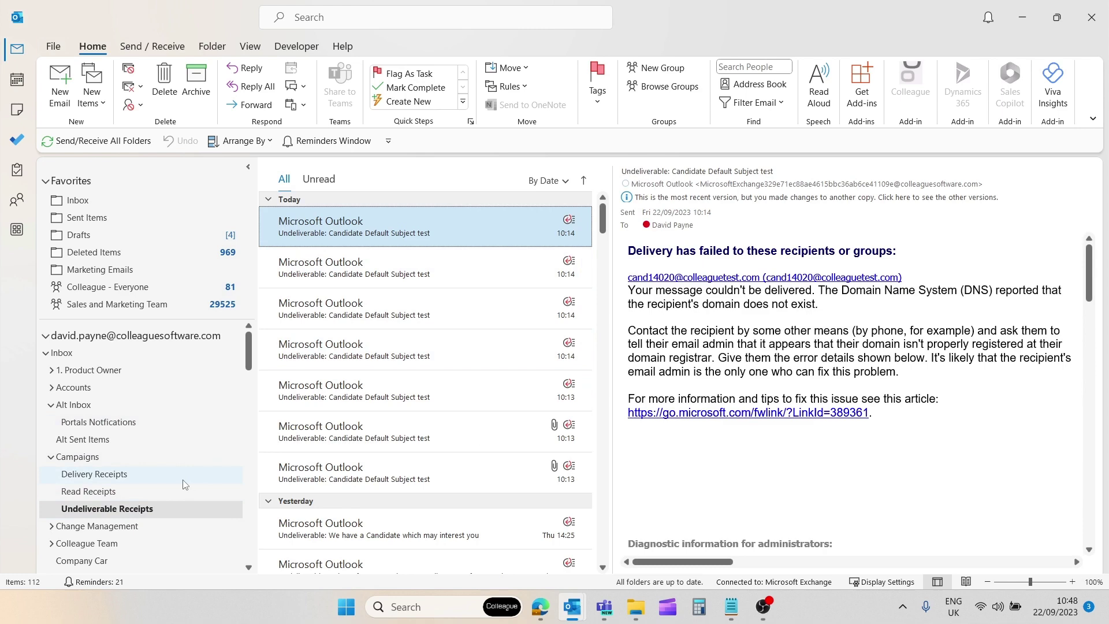
{"action": "left_click", "coordinate": [184, 483]}
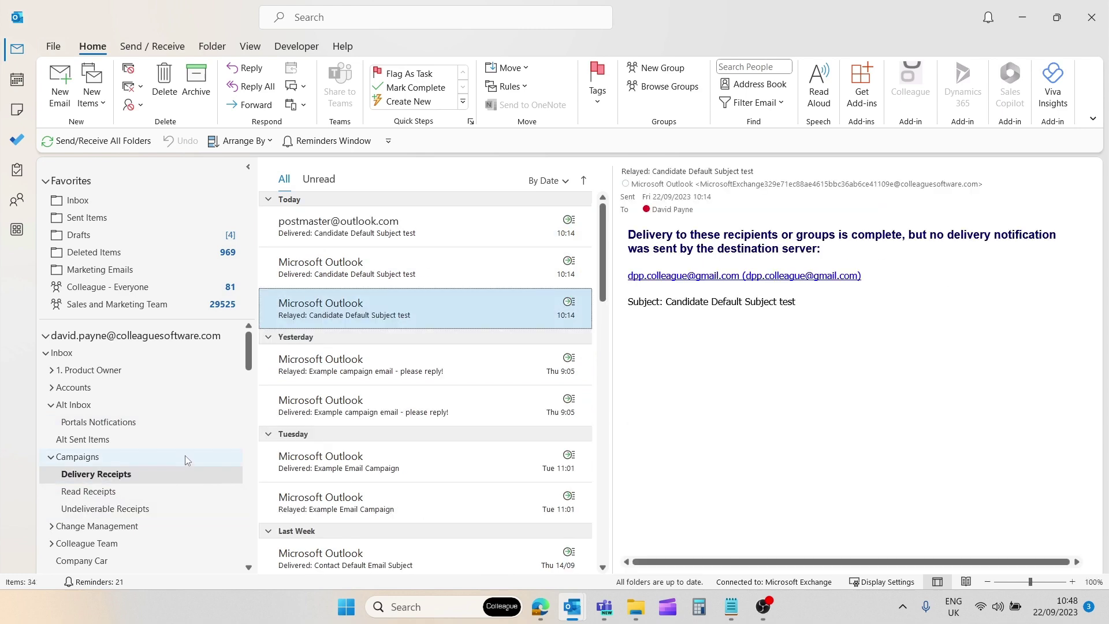
{"action": "left_click", "coordinate": [186, 458]}
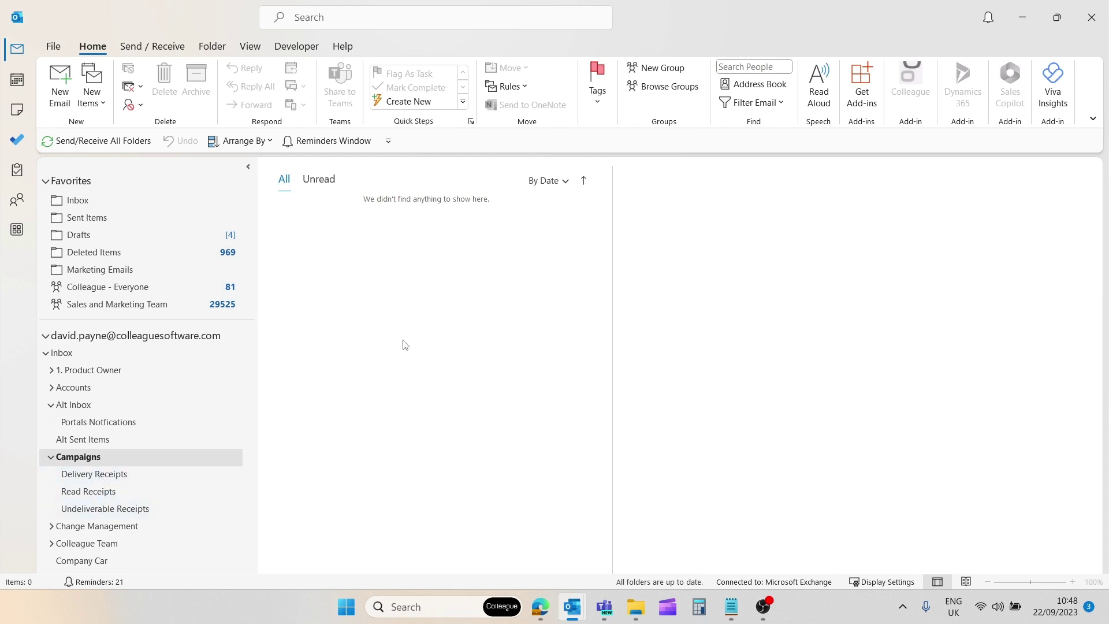
Open the email rules manager and review the descriptions of the Undeliverable, Delivered and Read rules.
{"action": "left_click", "coordinate": [521, 92]}
{"action": "left_click", "coordinate": [529, 129]}
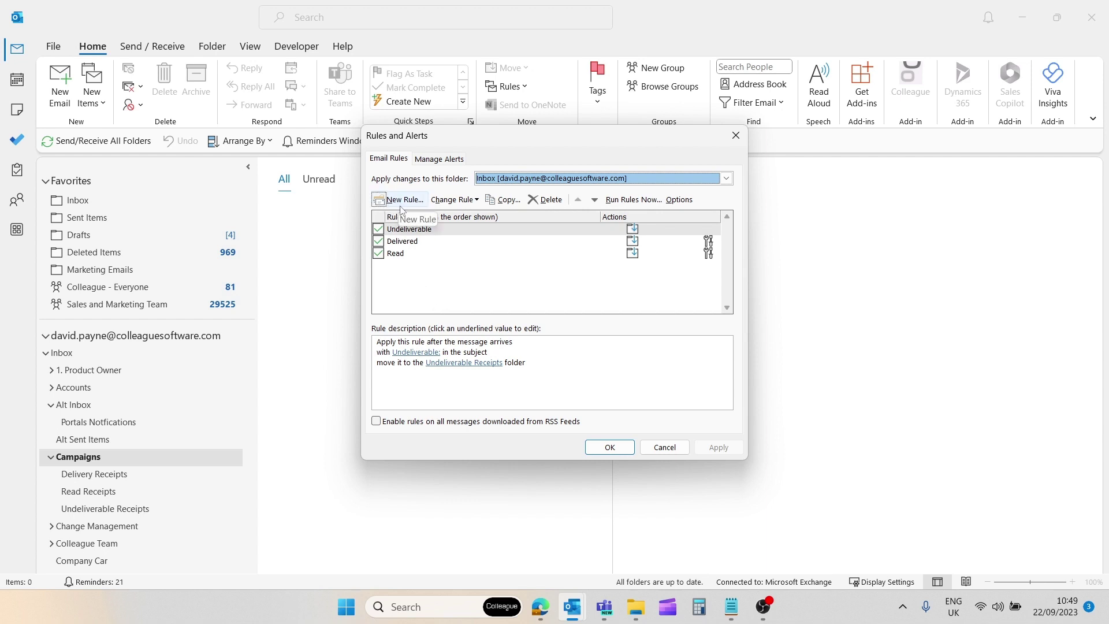
{"action": "left_click", "coordinate": [407, 232]}
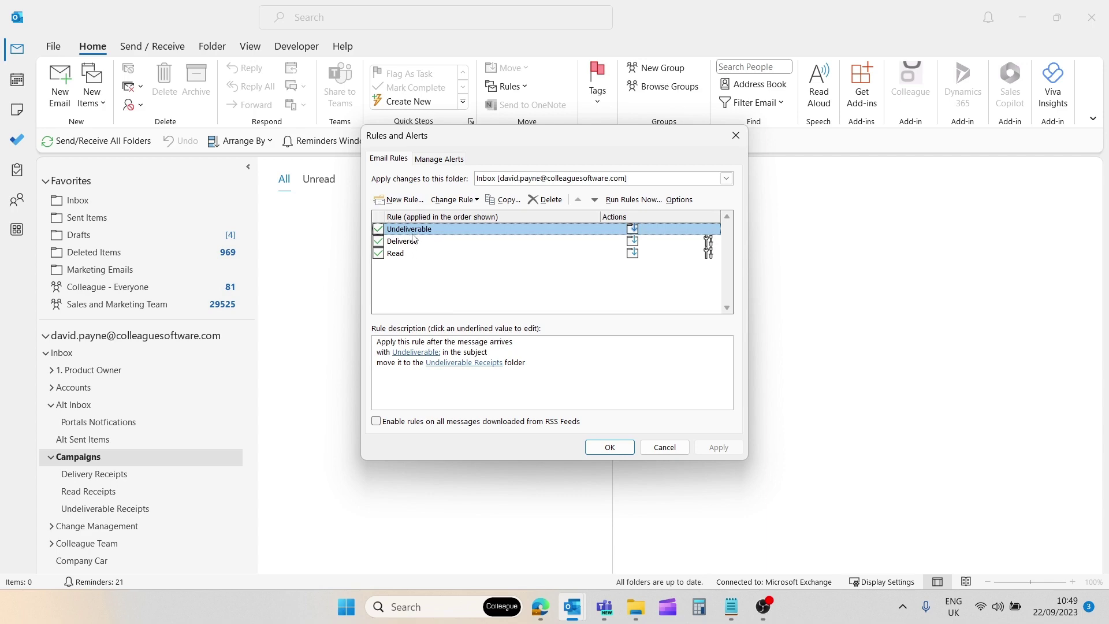
{"action": "left_click", "coordinate": [400, 244]}
{"action": "left_click", "coordinate": [407, 254]}
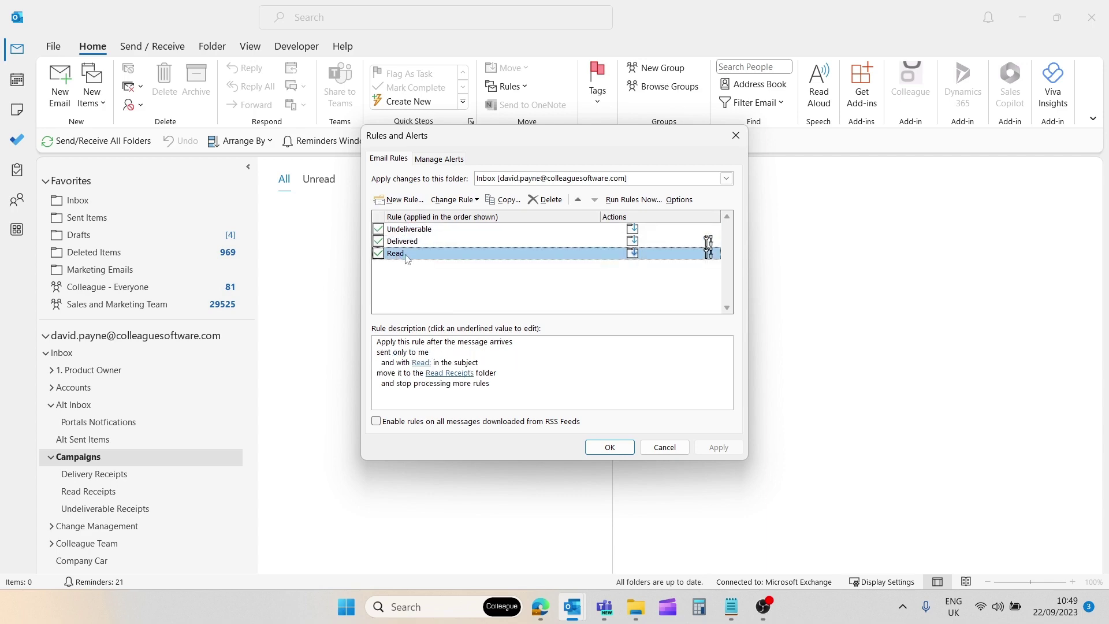
Start a new rule from the "Move messages from someone to a folder" template, replacing the sender condition with specific words in the subject.
{"action": "left_click", "coordinate": [399, 201]}
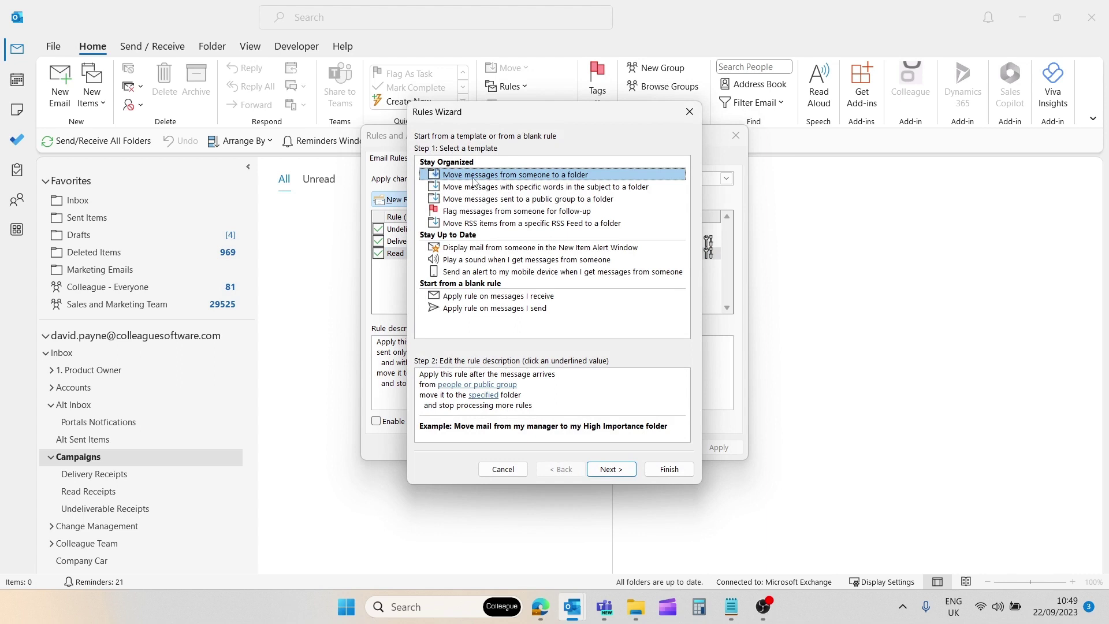
{"action": "left_click", "coordinate": [532, 429]}
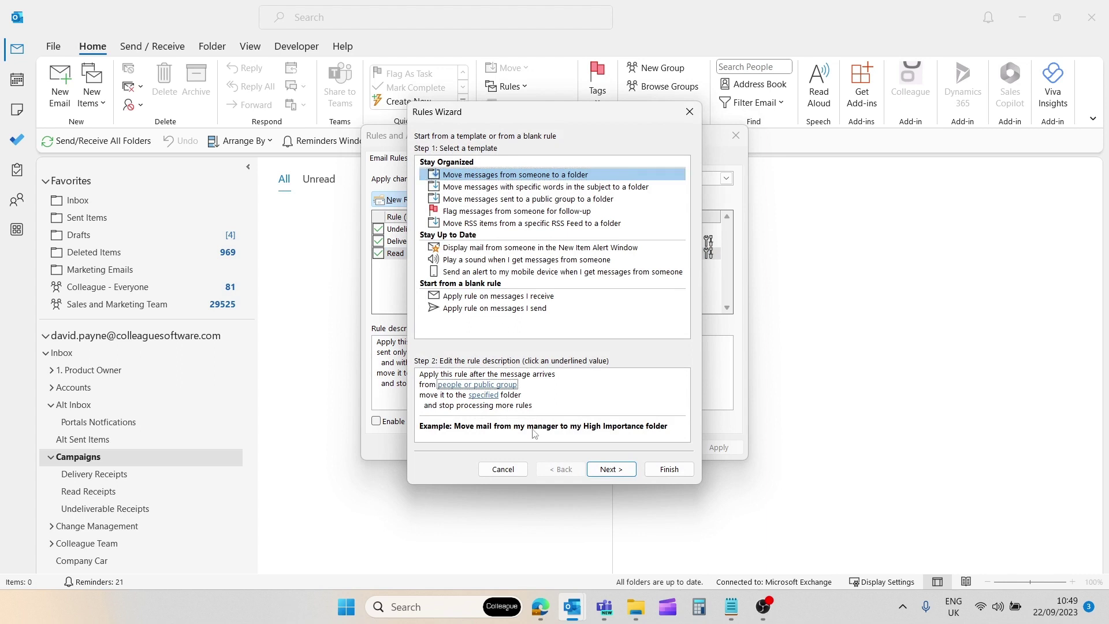
{"action": "left_click", "coordinate": [611, 469]}
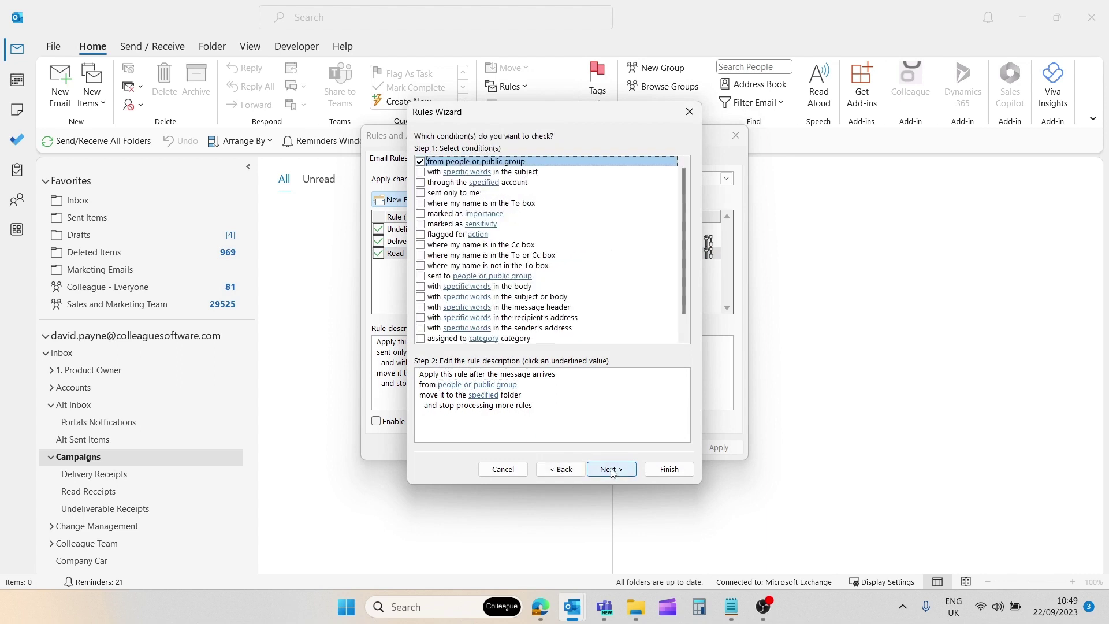
{"action": "left_click", "coordinate": [420, 171]}
{"action": "left_click", "coordinate": [421, 162]}
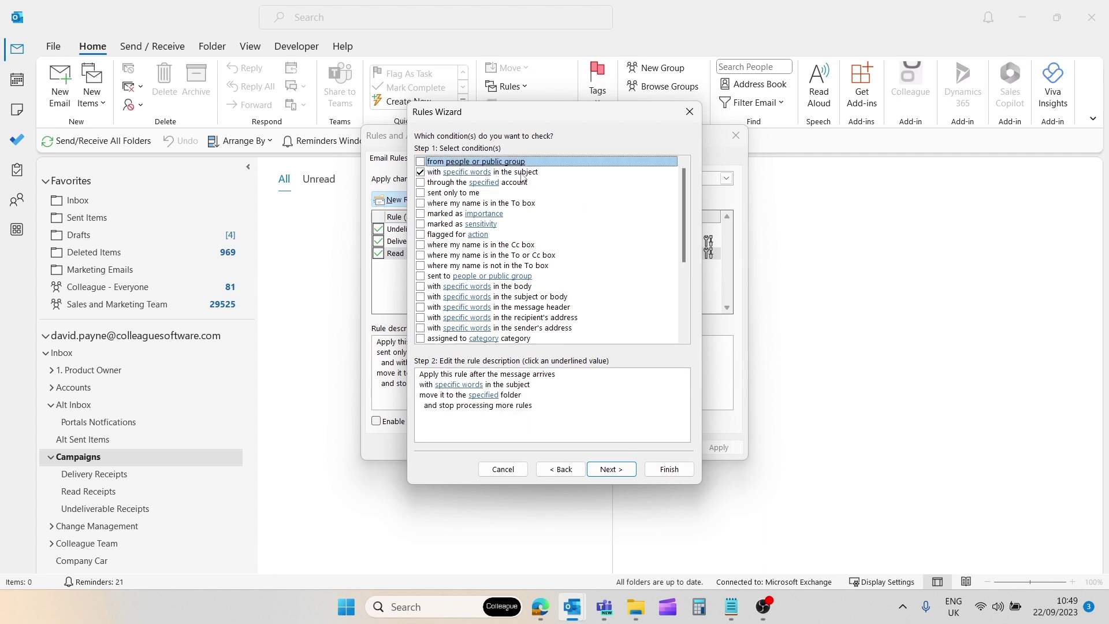
Set the rule's subject condition to look for "Read:".
{"action": "left_click", "coordinate": [491, 373]}
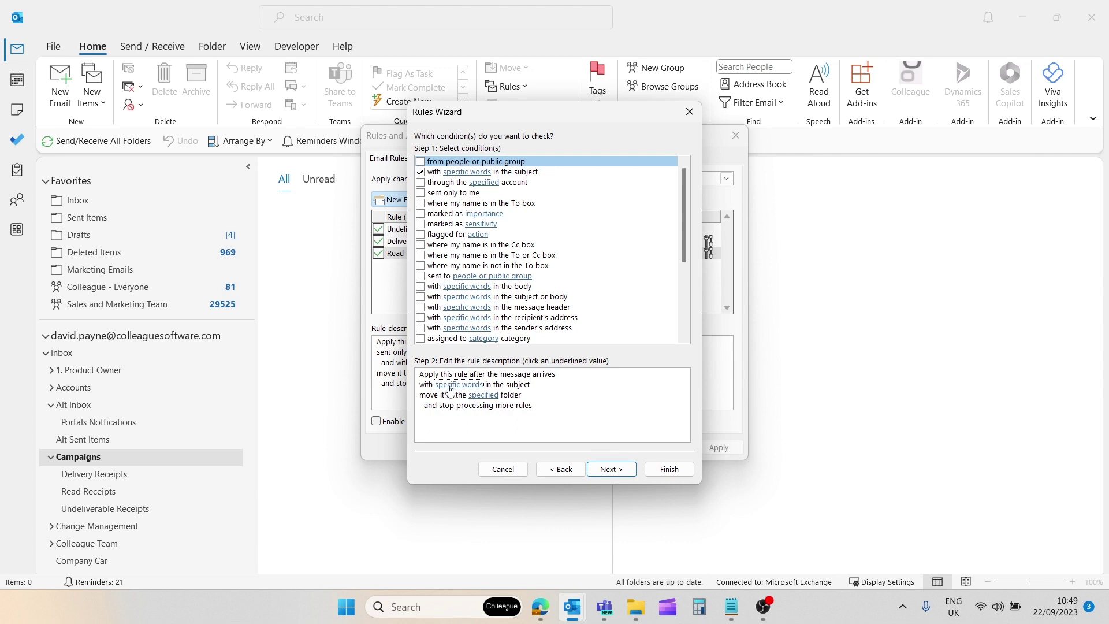
{"action": "left_click", "coordinate": [451, 385]}
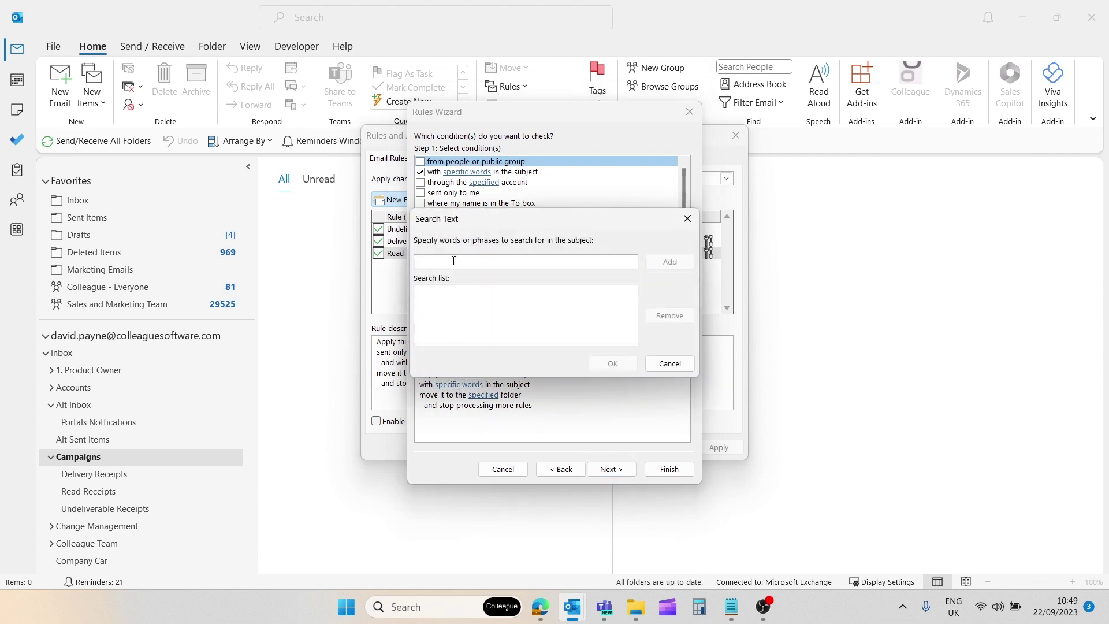
{"action": "type", "text": "Read:"}
{"action": "left_click_drag", "start_coordinate": [446, 264], "coordinate": [415, 267]}
{"action": "left_click", "coordinate": [437, 264]}
{"action": "left_click", "coordinate": [667, 262]}
{"action": "left_click", "coordinate": [611, 363]}
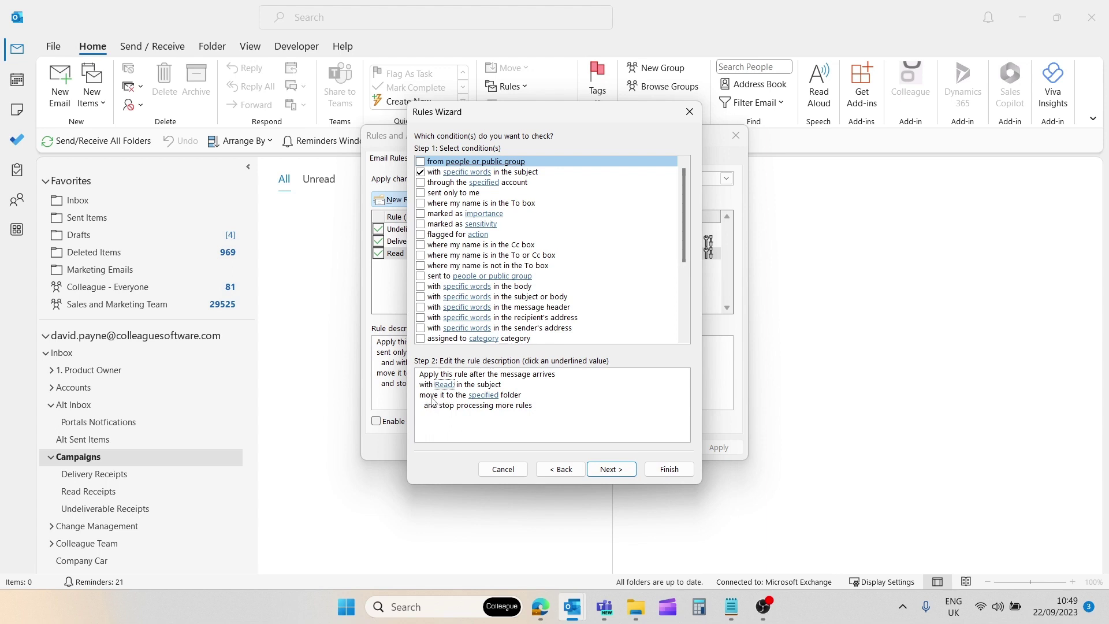
Set the rule's destination to the Read Receipts folder under Campaigns.
{"action": "left_click", "coordinate": [482, 397]}
{"action": "left_click", "coordinate": [484, 399]}
{"action": "left_click", "coordinate": [528, 310]}
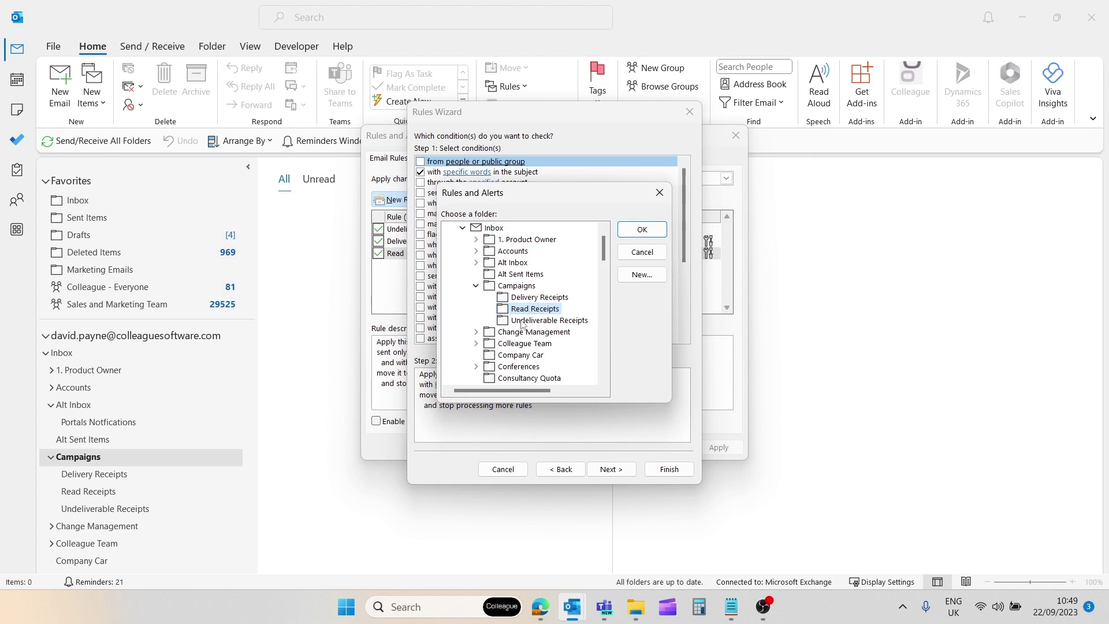
{"action": "left_click", "coordinate": [657, 233]}
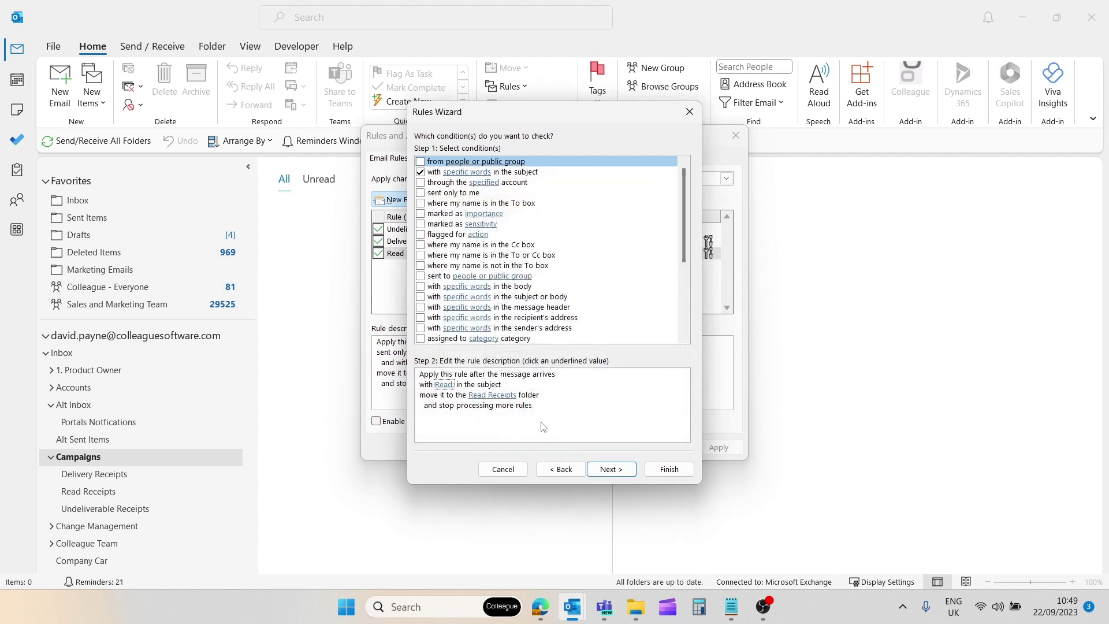
Go through the new rule's actions, exceptions and final setup without changes, cancel the rule, and close the rules manager.
{"action": "left_click", "coordinate": [613, 470]}
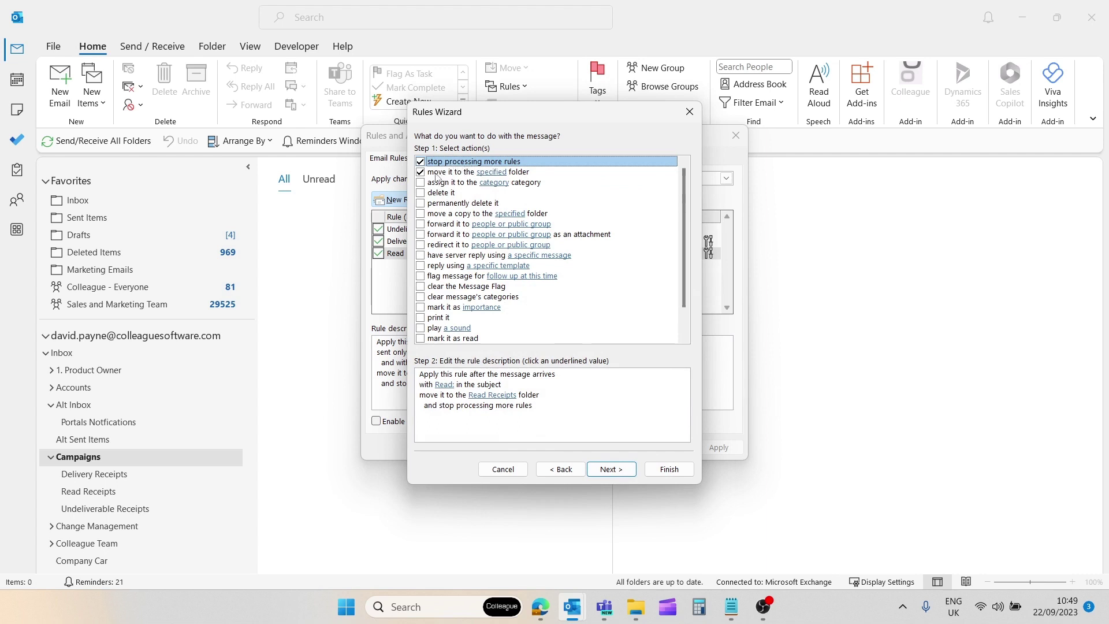
{"action": "left_click", "coordinate": [611, 468]}
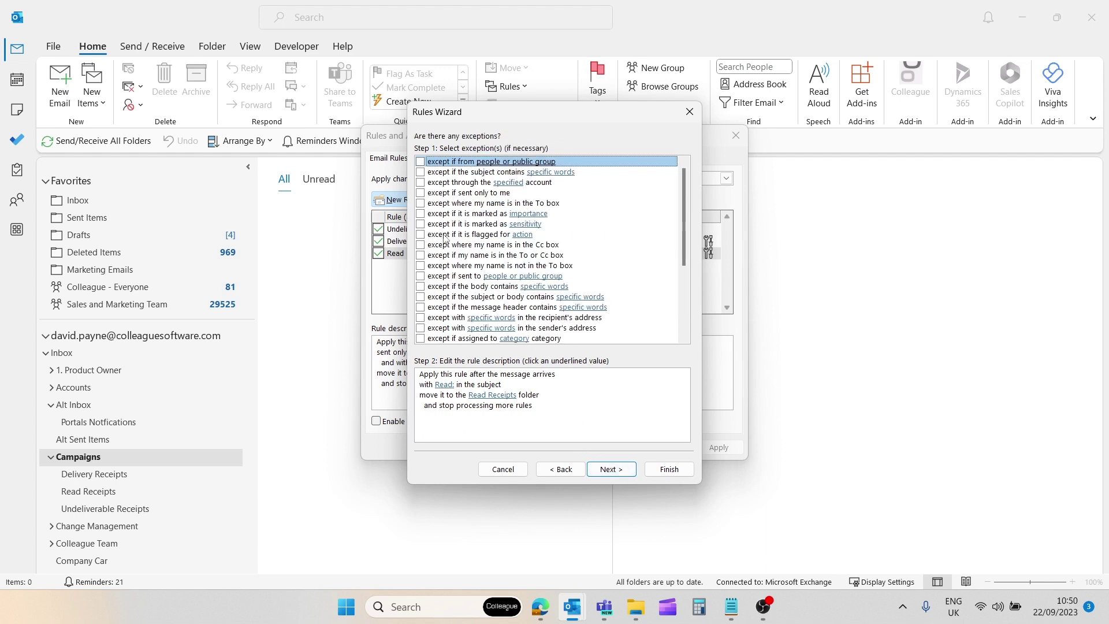
{"action": "left_click", "coordinate": [609, 472]}
{"action": "left_click", "coordinate": [455, 186]}
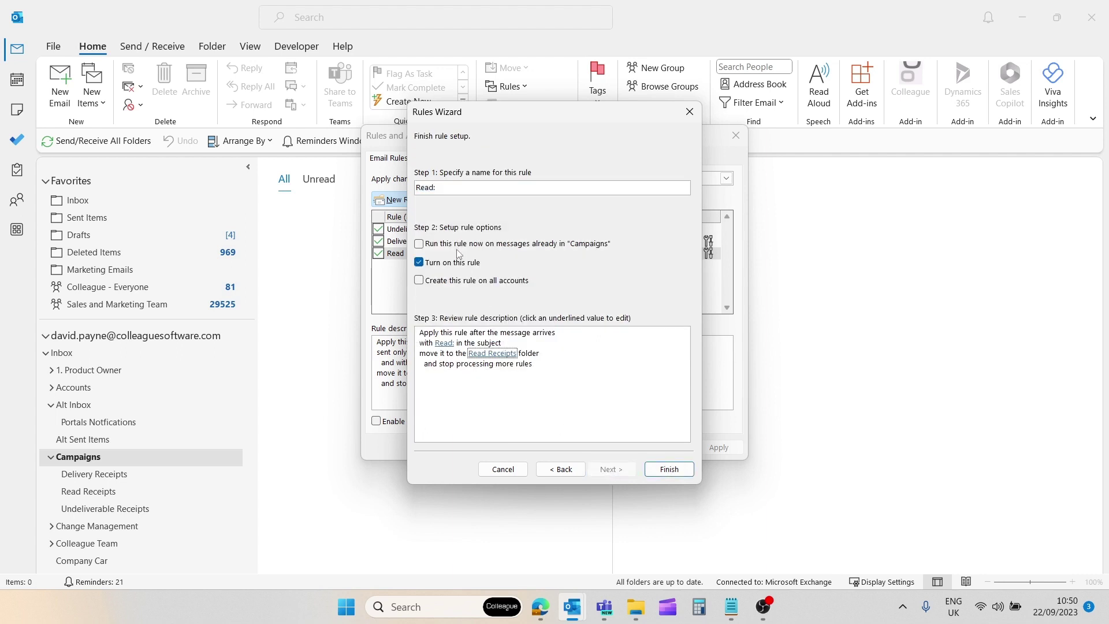
{"action": "left_click_drag", "start_coordinate": [455, 187], "coordinate": [414, 187]}
{"action": "left_click", "coordinate": [447, 188]}
{"action": "left_click", "coordinate": [437, 346]}
{"action": "left_click", "coordinate": [503, 469]}
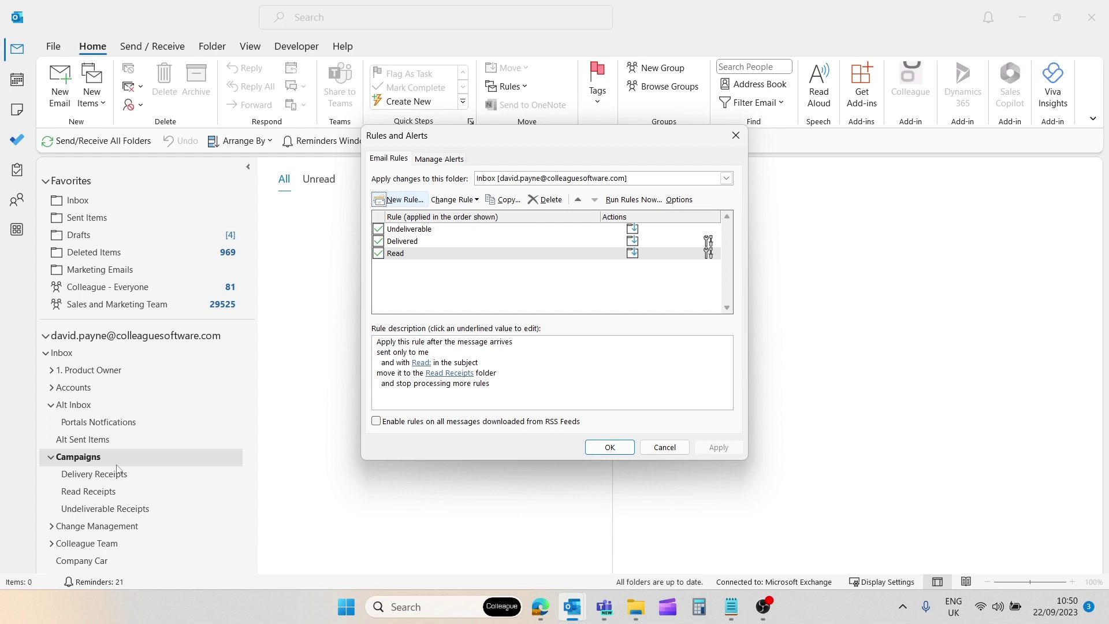
{"action": "left_click", "coordinate": [643, 449]}
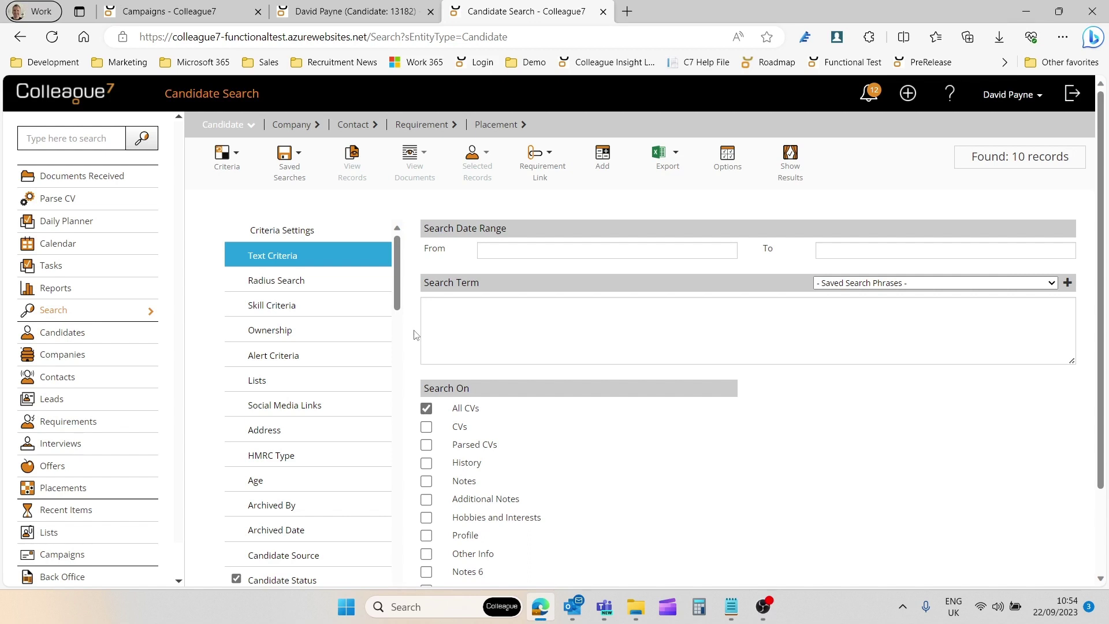
Show the candidate search results, select all found candidates and start an email to them.
{"action": "left_click", "coordinate": [791, 173]}
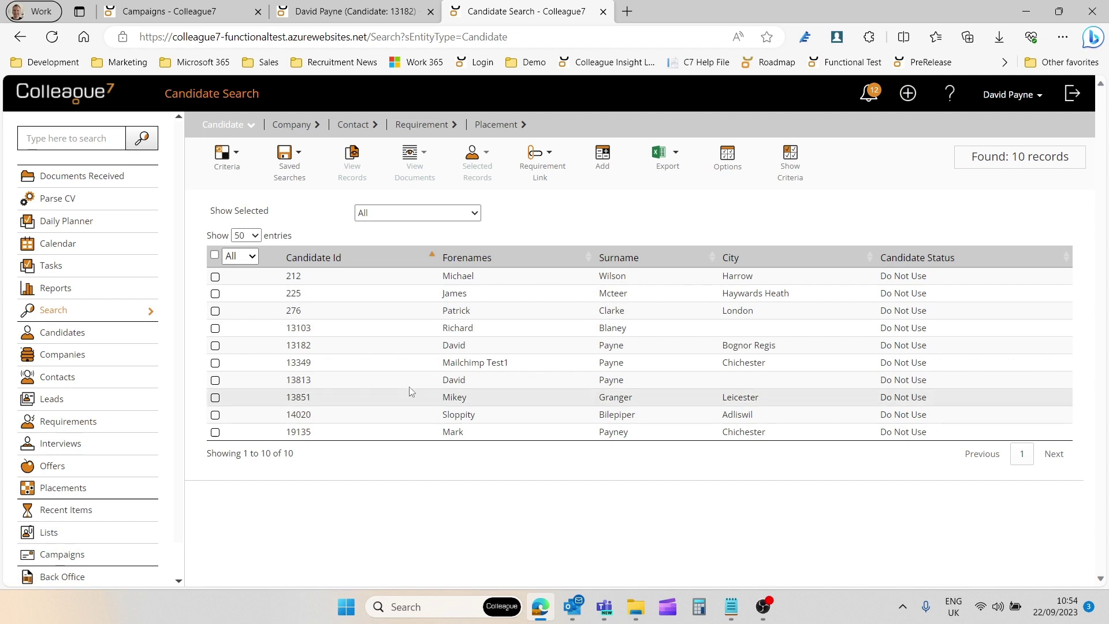
{"action": "left_click", "coordinate": [214, 254]}
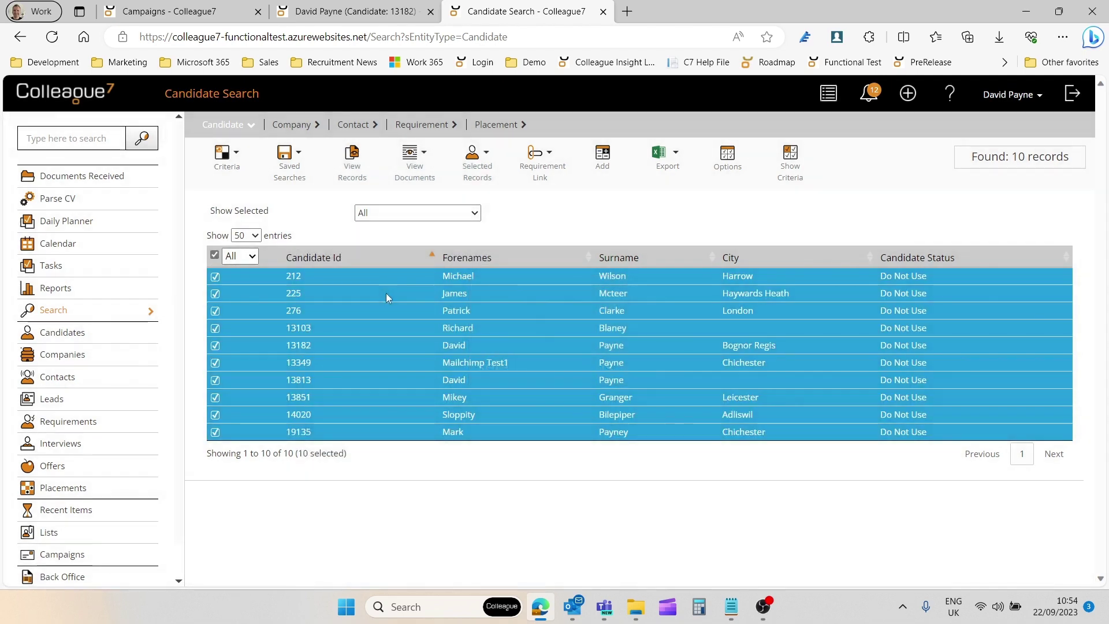
{"action": "right_click", "coordinate": [386, 292]}
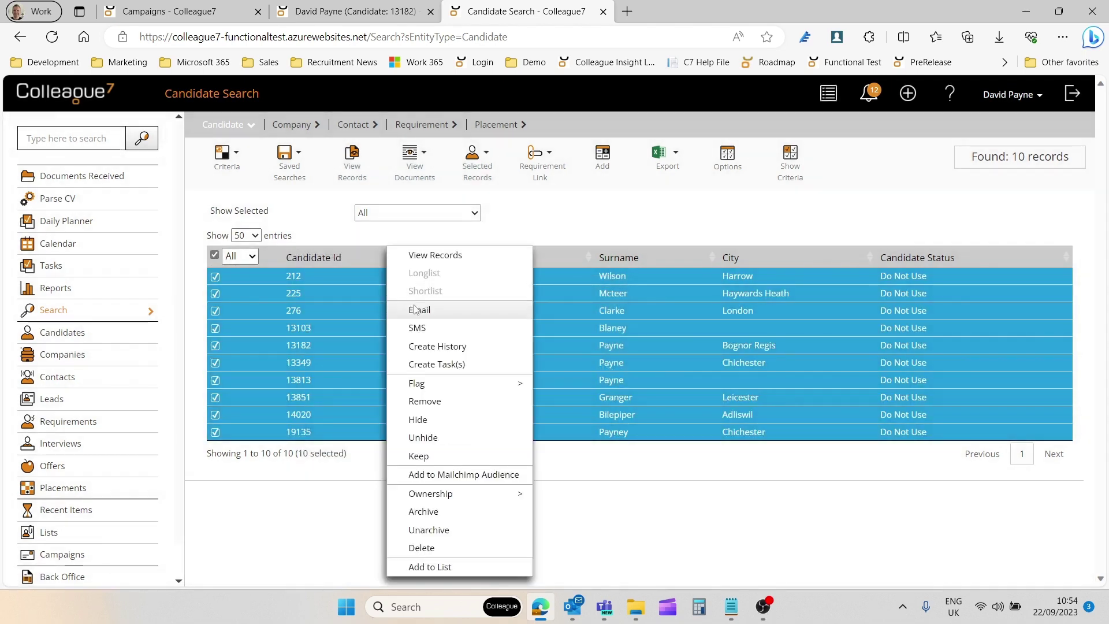
{"action": "left_click", "coordinate": [414, 305]}
Create a campaign named "Example Campaign" for the email, with no expiry date.
{"action": "left_click", "coordinate": [443, 237]}
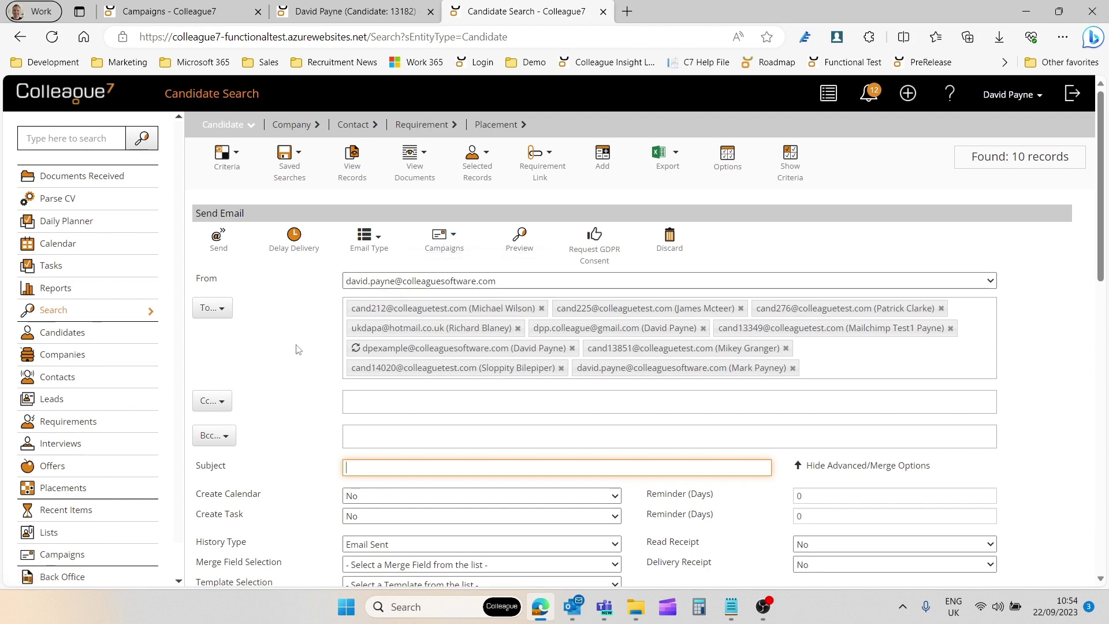
{"action": "mouse_move", "coordinate": [444, 248]}
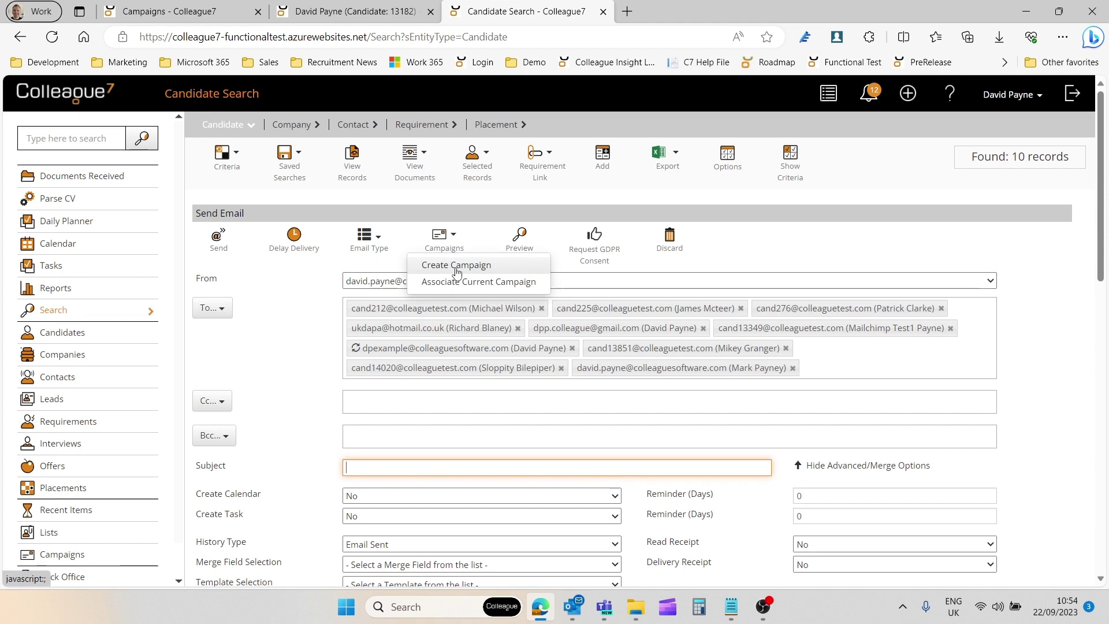
{"action": "left_click", "coordinate": [456, 266]}
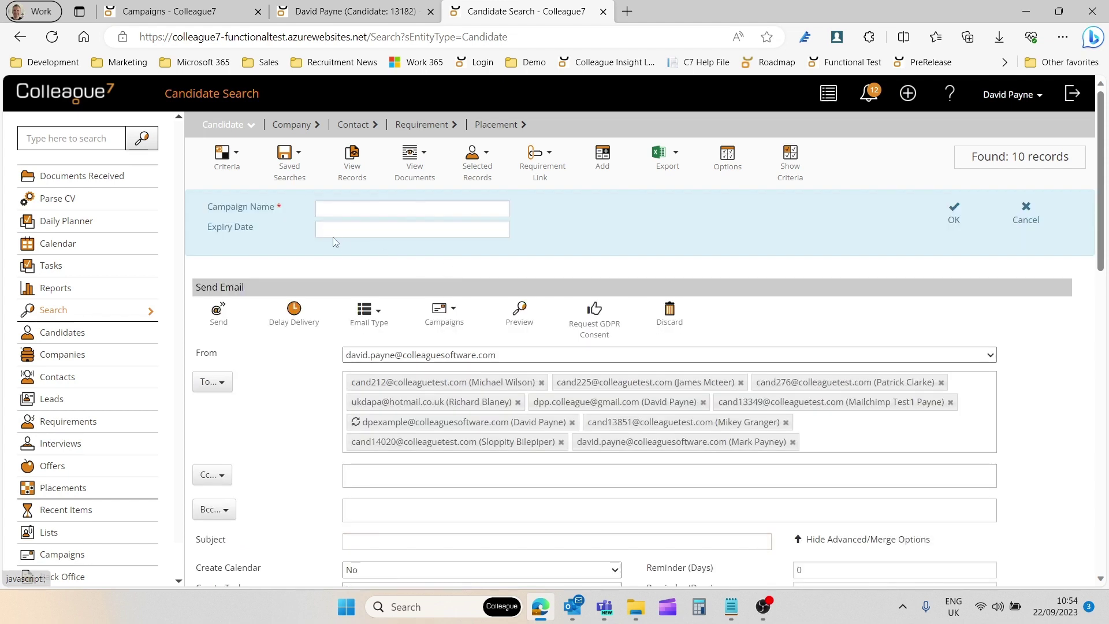
{"action": "left_click", "coordinate": [369, 208]}
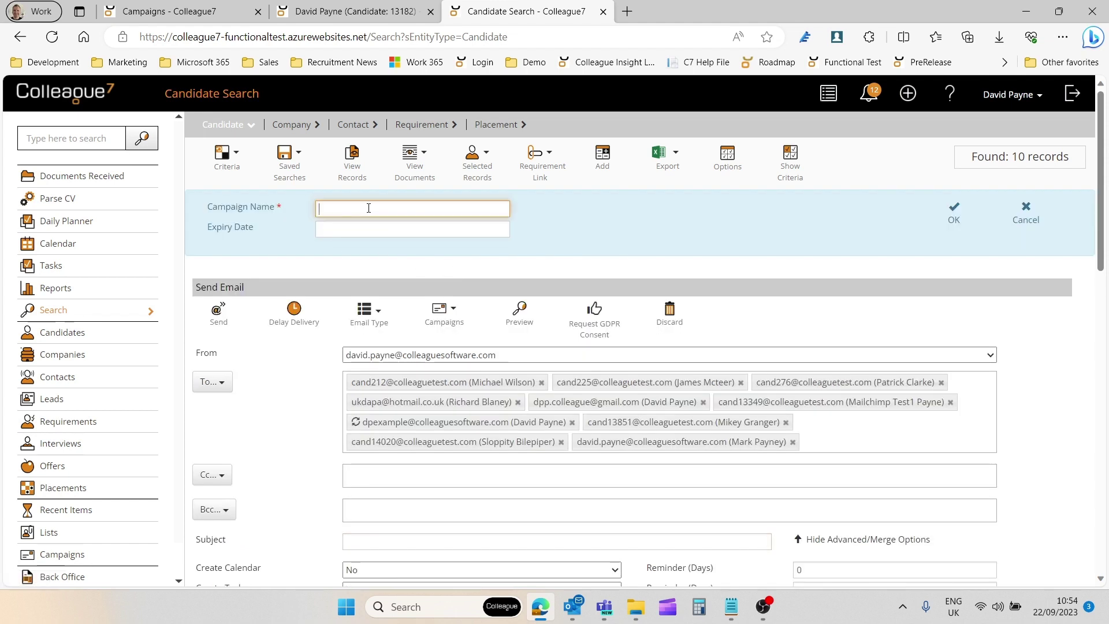
{"action": "type", "text": "Example Campaign"}
{"action": "left_click", "coordinate": [329, 228]}
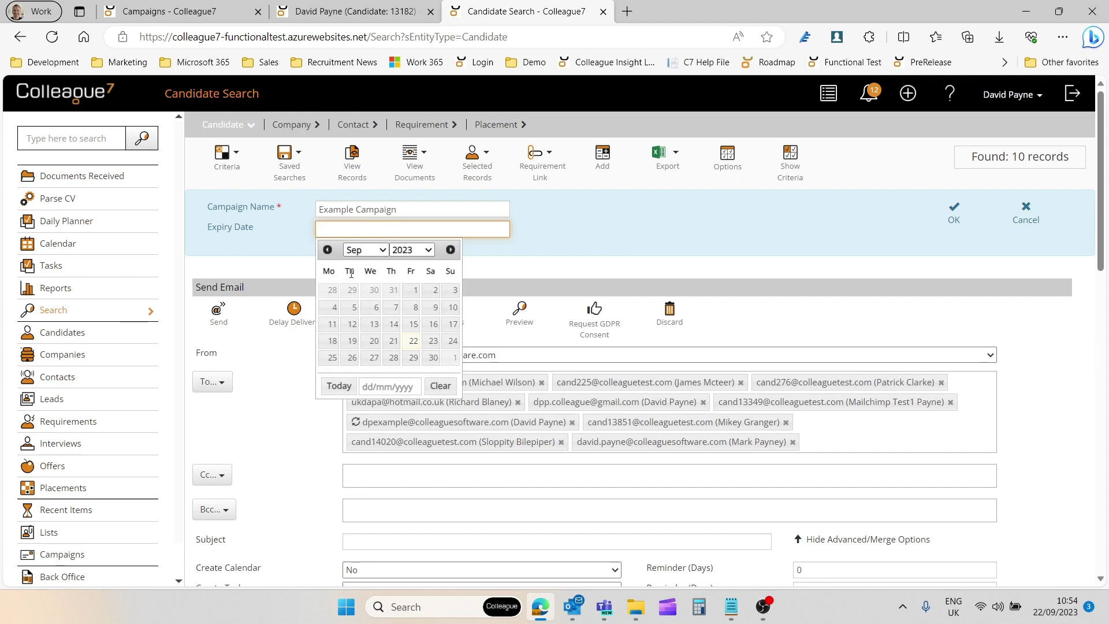
{"action": "left_click", "coordinate": [413, 358]}
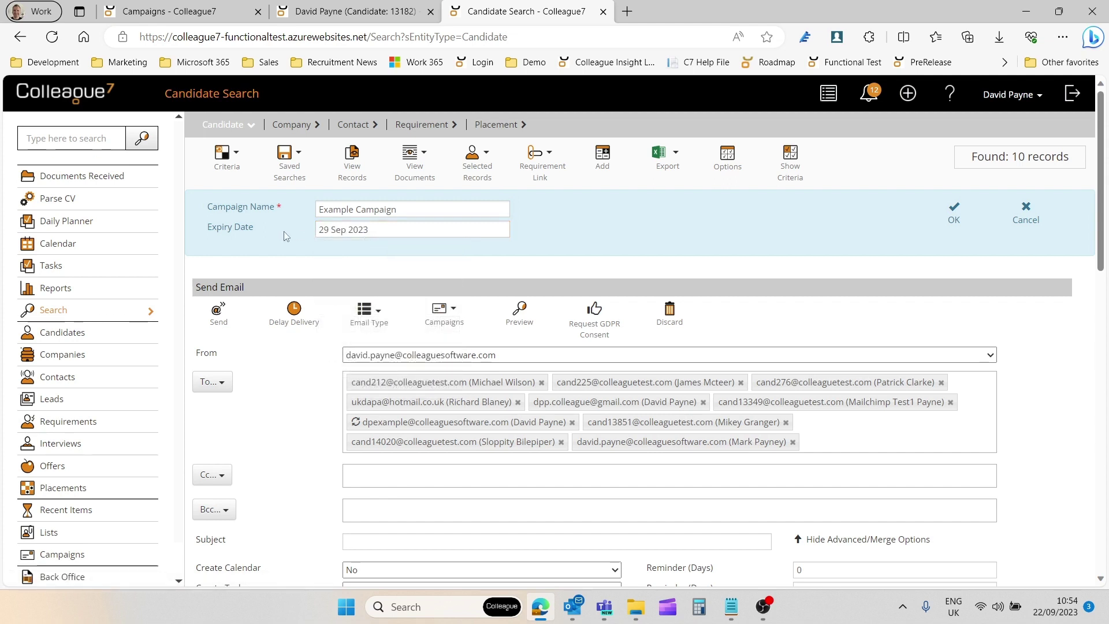
{"action": "left_click", "coordinate": [346, 229]}
{"action": "left_click", "coordinate": [441, 384]}
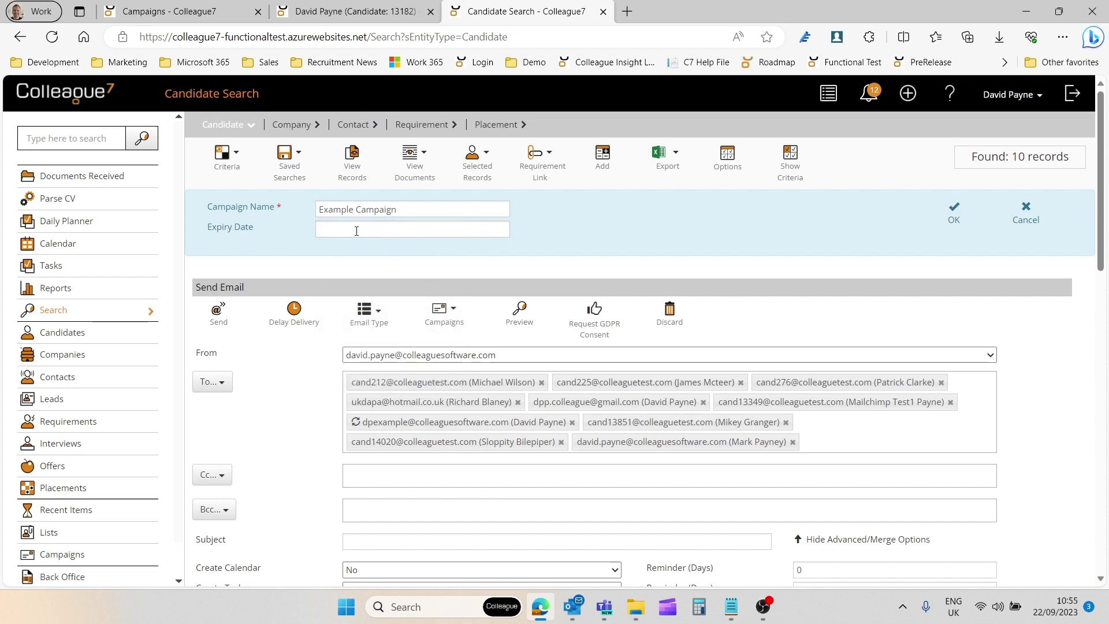
{"action": "left_click", "coordinate": [952, 220]}
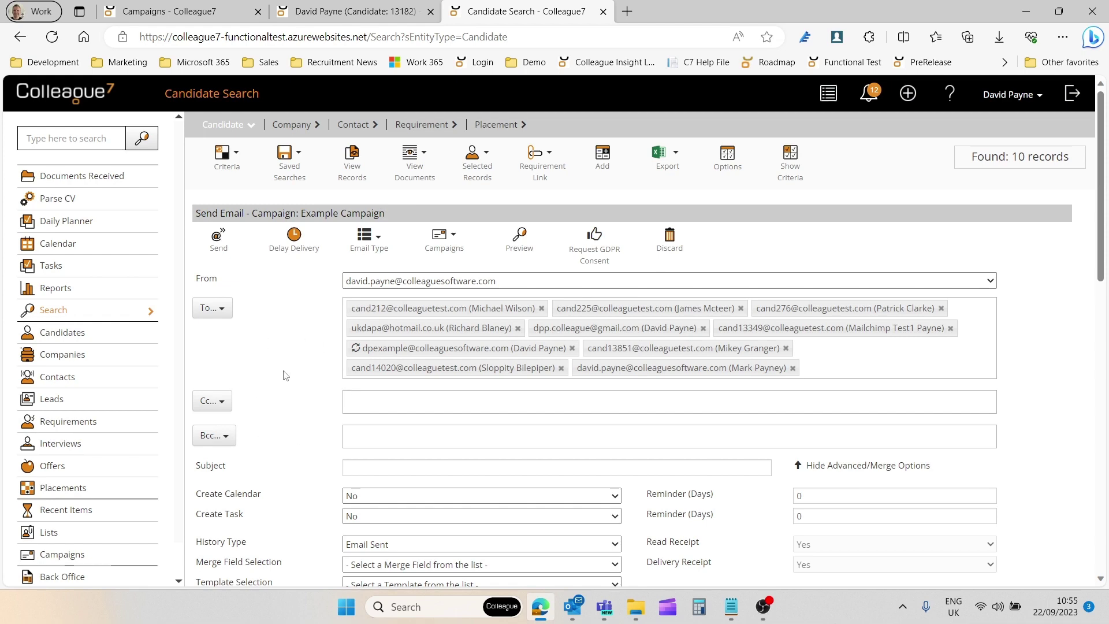
Load the "Example Email Template" into the campaign email's message.
{"action": "scroll", "coordinate": [289, 381], "scroll_direction": "down", "scroll_amount": 7}
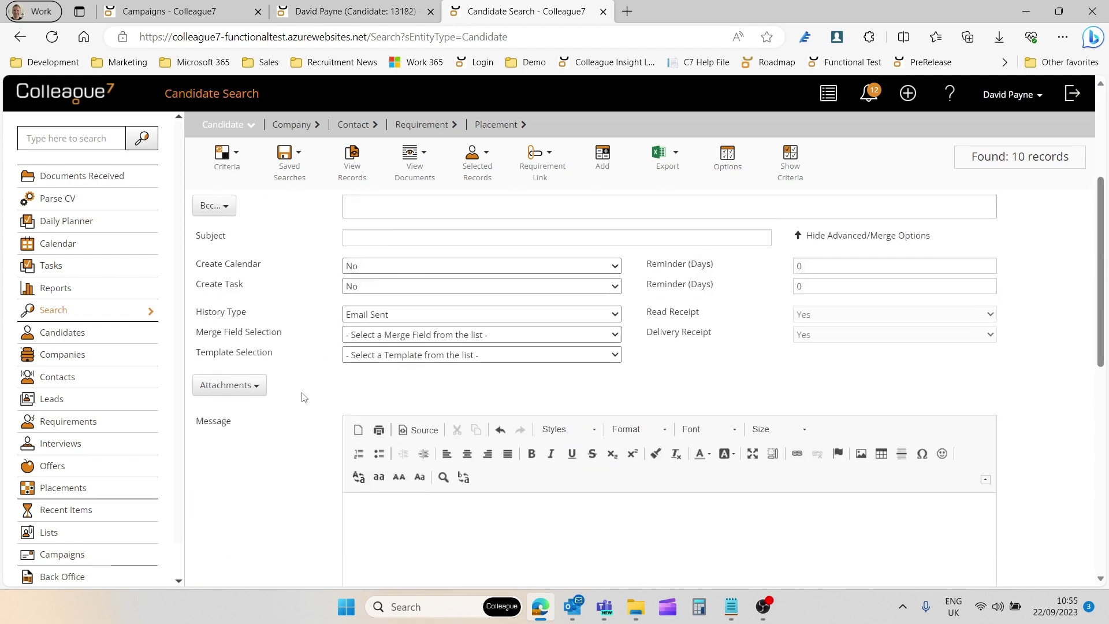
{"action": "left_click", "coordinate": [348, 402]}
{"action": "scroll", "coordinate": [324, 381], "scroll_direction": "up", "scroll_amount": 1}
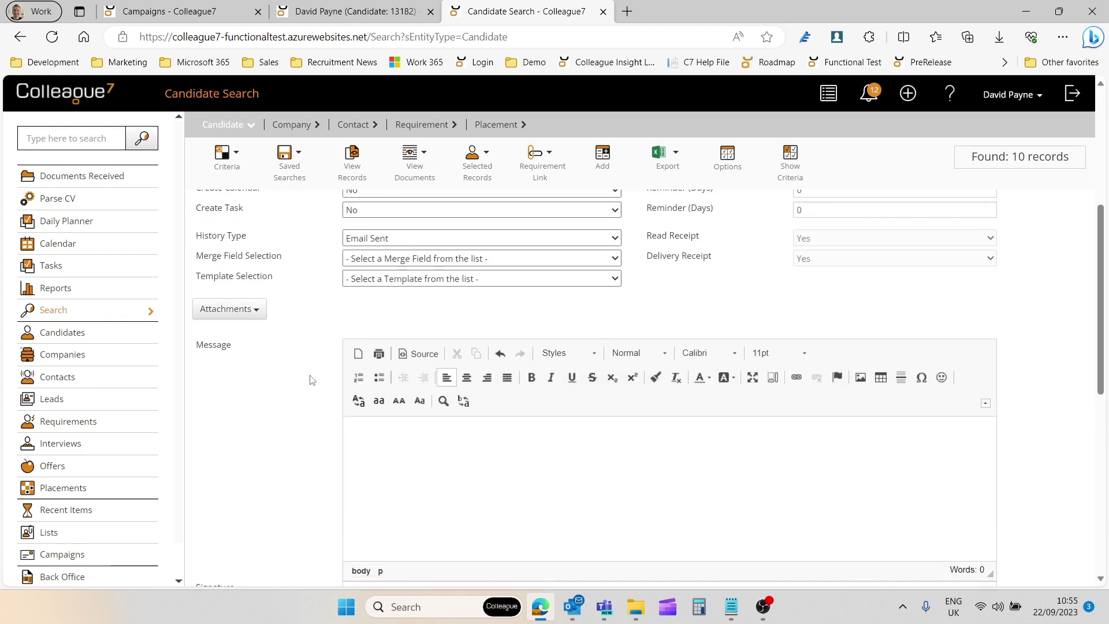
{"action": "left_click", "coordinate": [391, 281]}
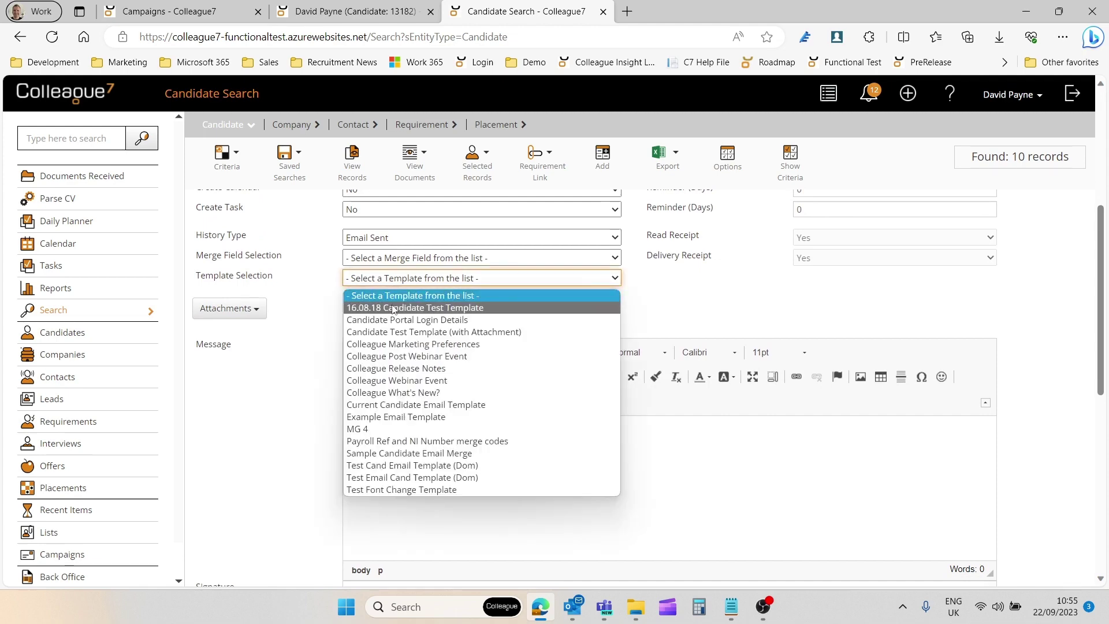
{"action": "left_click", "coordinate": [391, 415]}
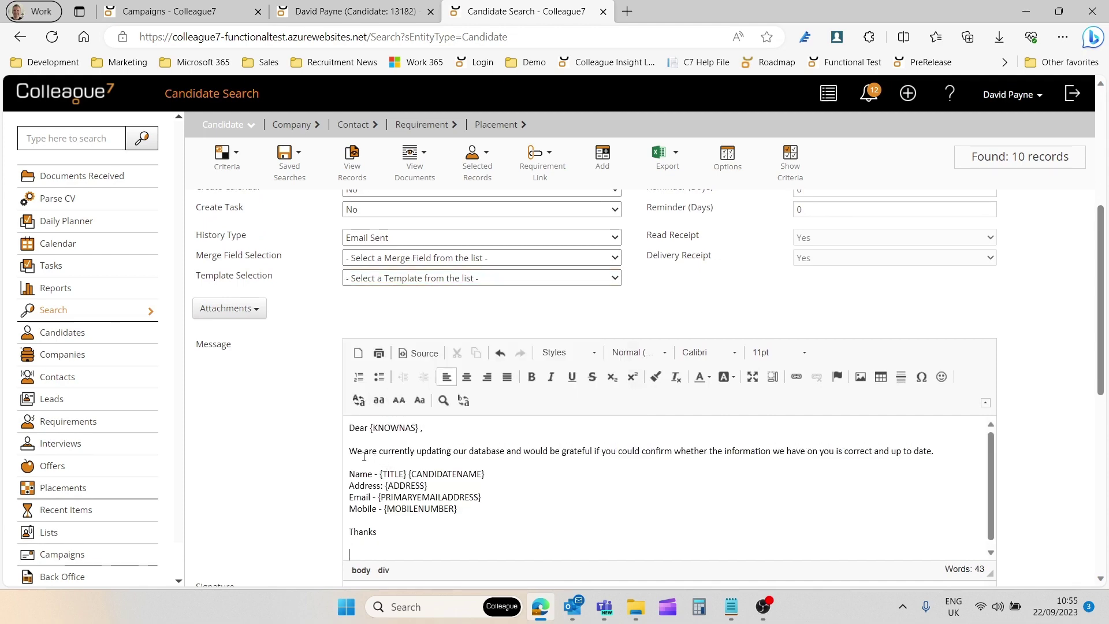
View the send date and time options for delayed delivery, and leave them without scheduling the email.
{"action": "scroll", "coordinate": [323, 428], "scroll_direction": "up", "scroll_amount": 5}
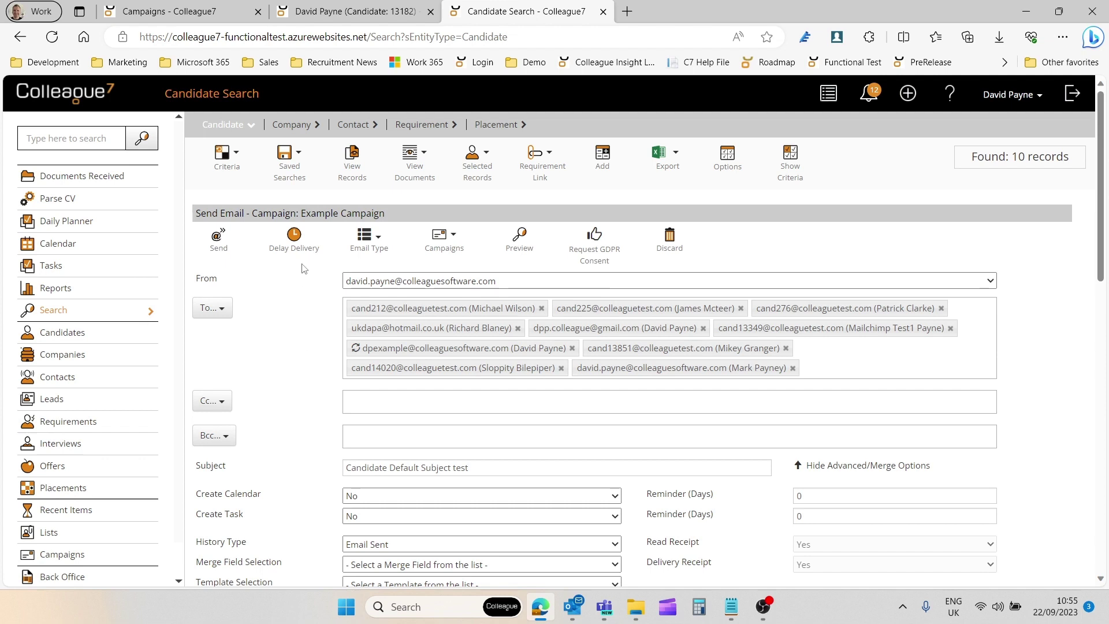
{"action": "left_click", "coordinate": [294, 248]}
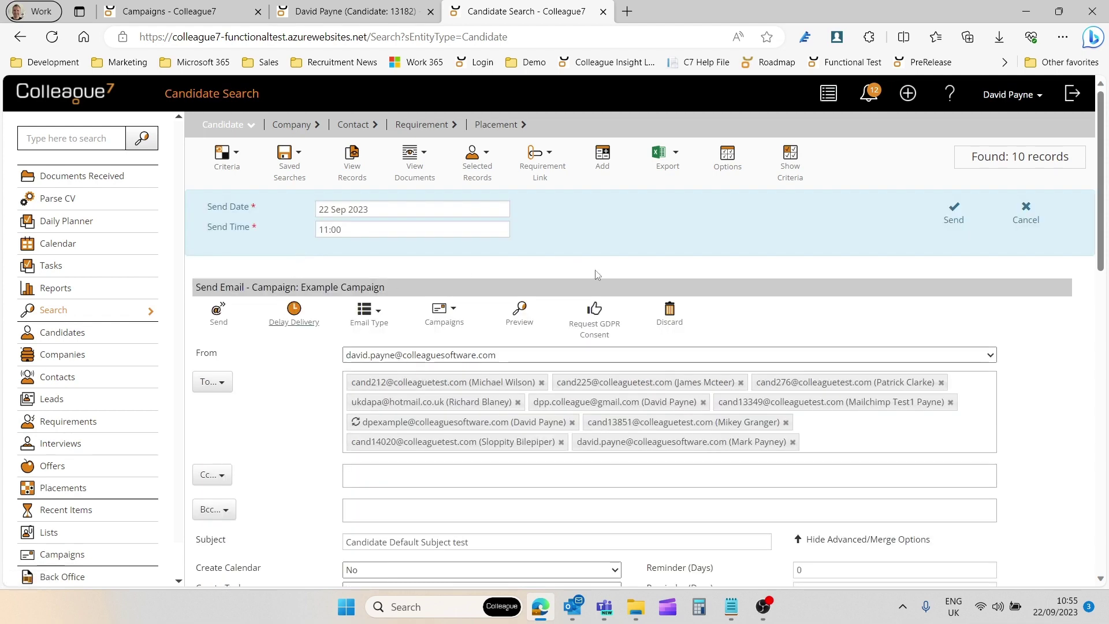
{"action": "left_click", "coordinate": [1026, 211]}
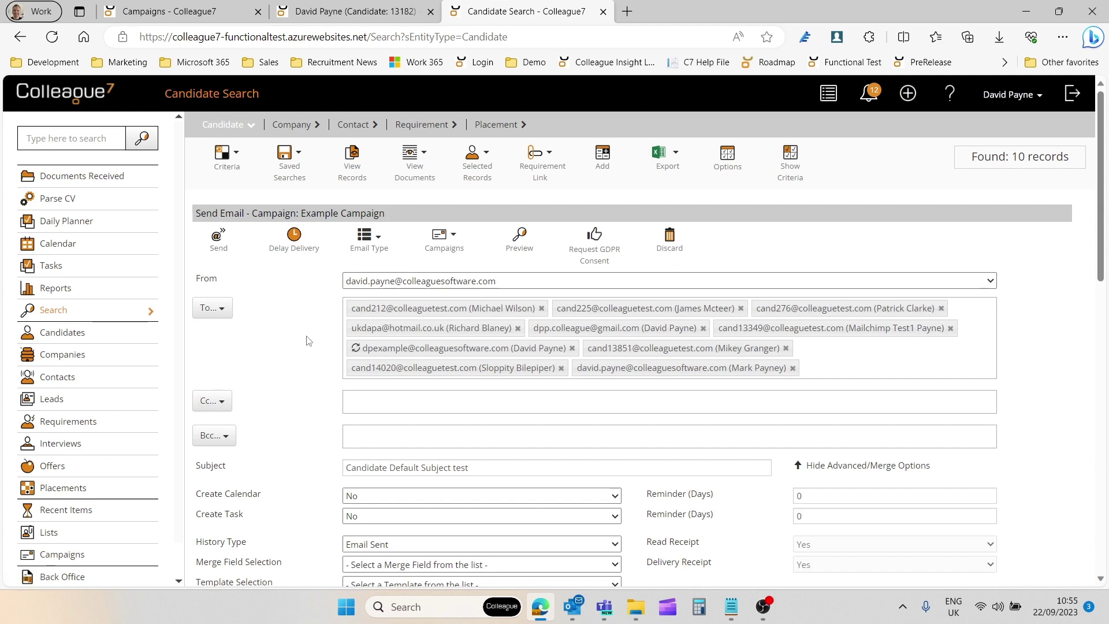
Remove the campaign from the email and associate the email with the existing "Example Campaign".
{"action": "left_click", "coordinate": [442, 238]}
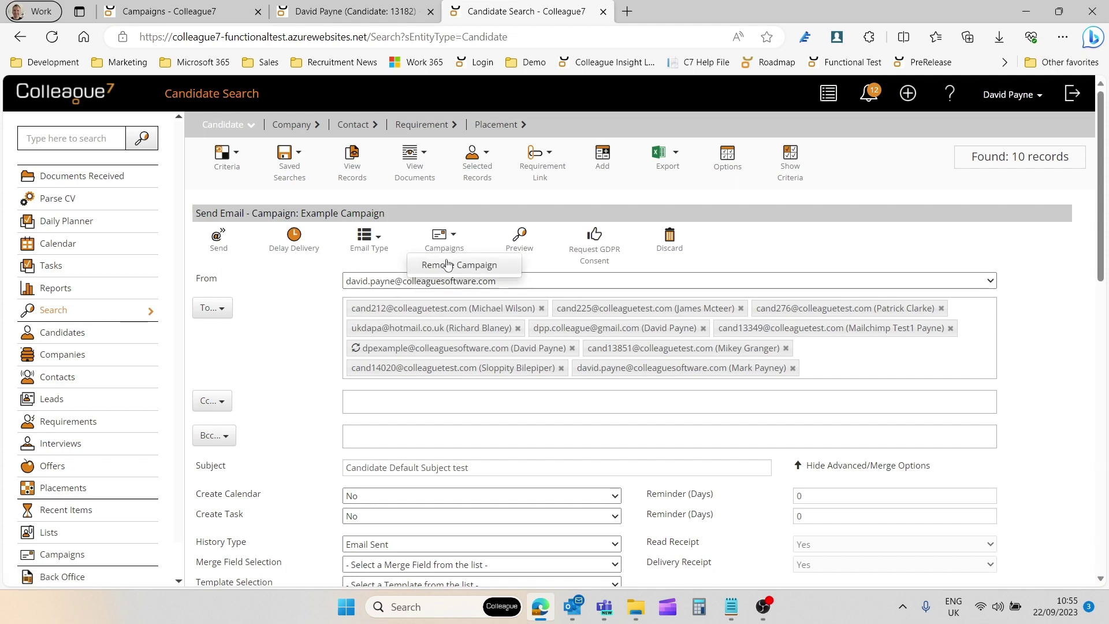
{"action": "left_click", "coordinate": [448, 266]}
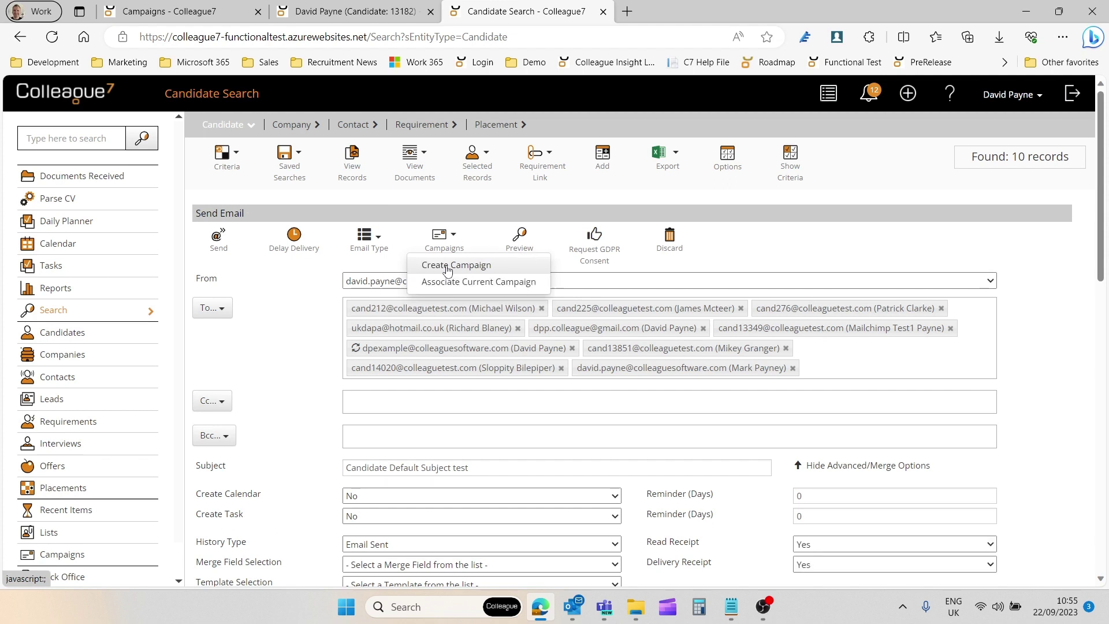
{"action": "left_click", "coordinate": [442, 238]}
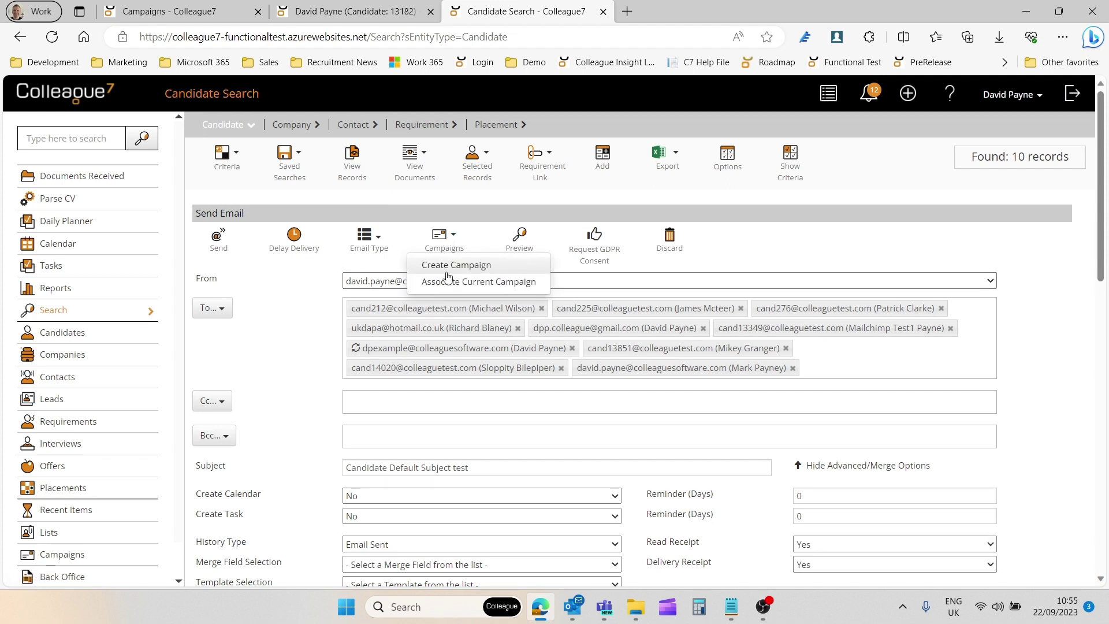
{"action": "left_click", "coordinate": [477, 283]}
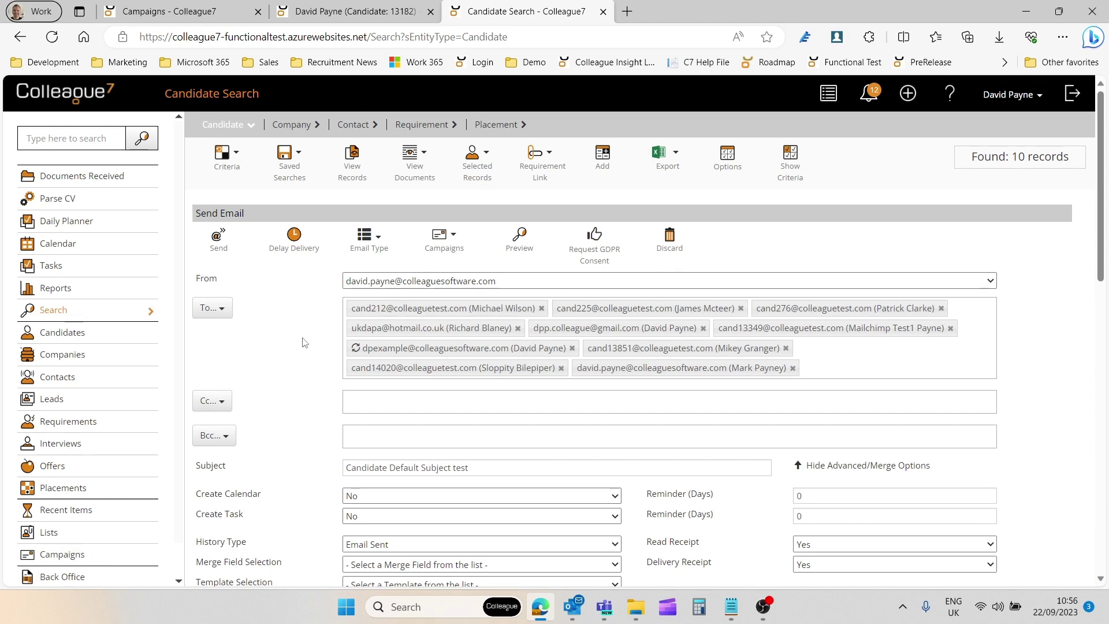
{"action": "left_click", "coordinate": [442, 237]}
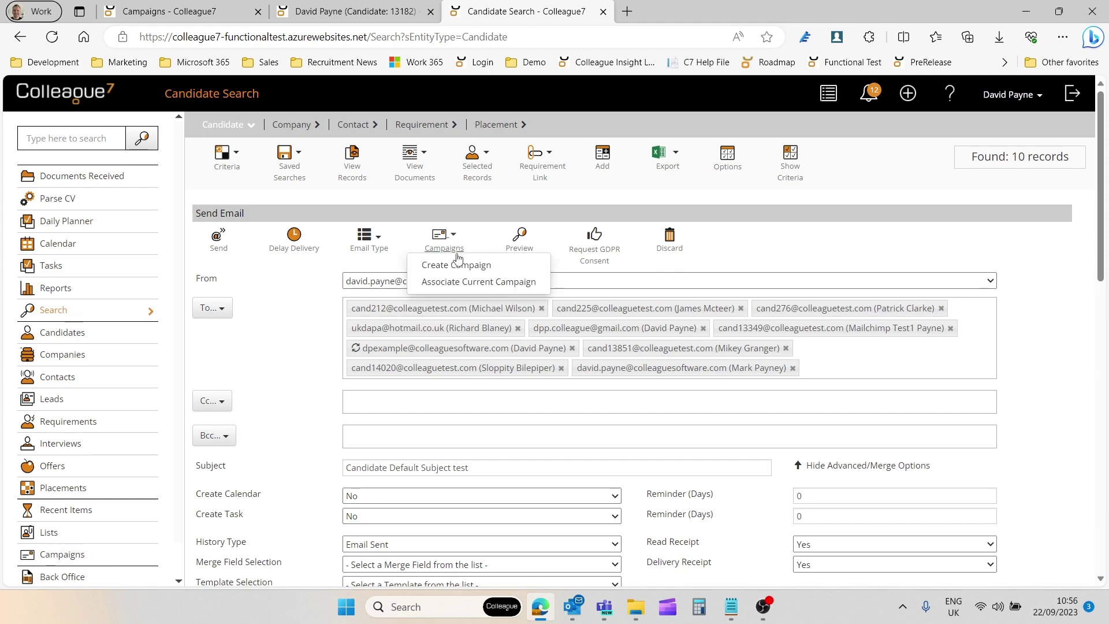
{"action": "left_click", "coordinate": [460, 282]}
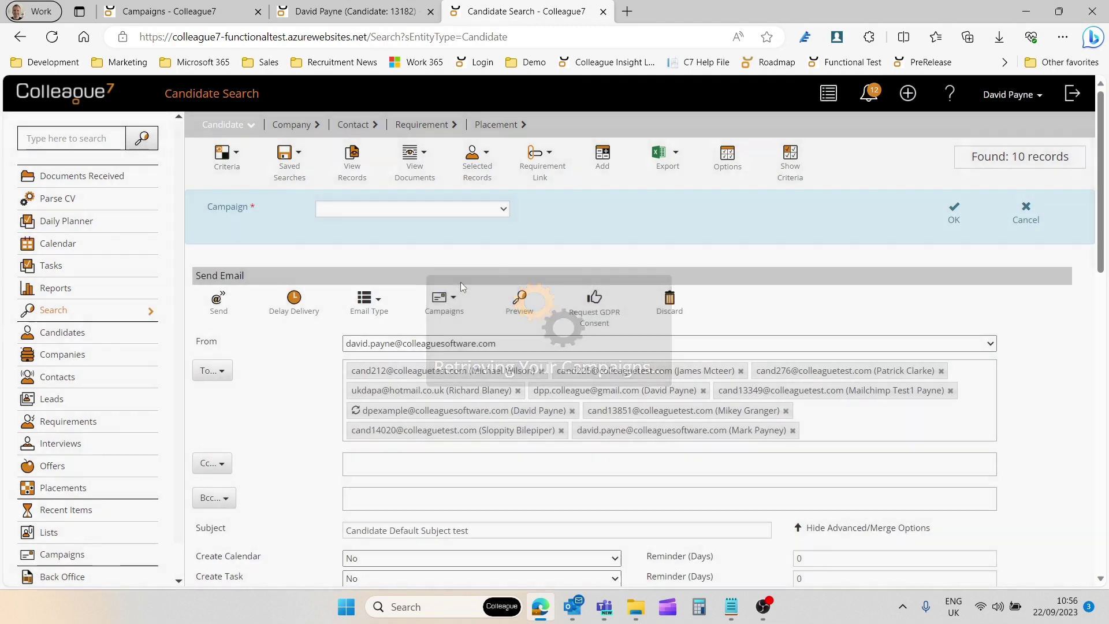
{"action": "left_click", "coordinate": [452, 210]}
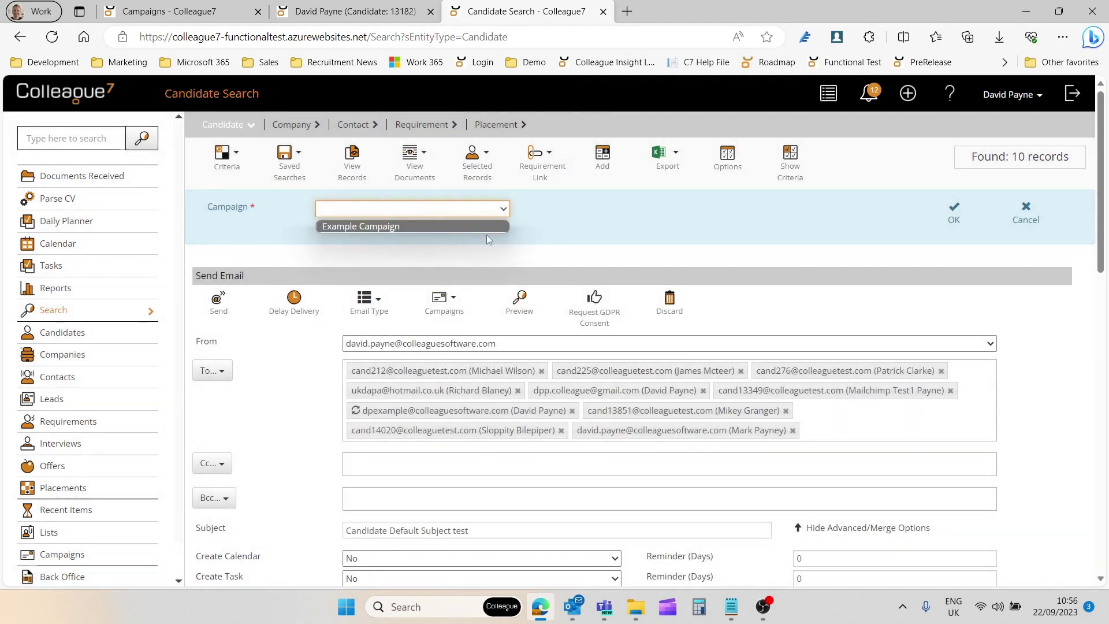
{"action": "left_click", "coordinate": [368, 227]}
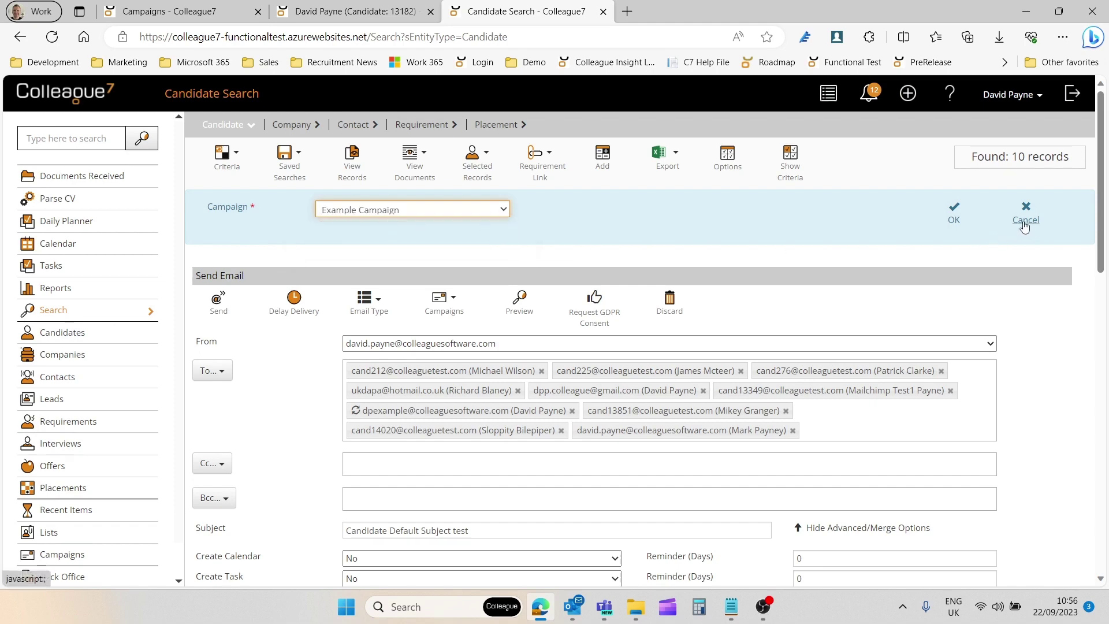
{"action": "left_click", "coordinate": [956, 221]}
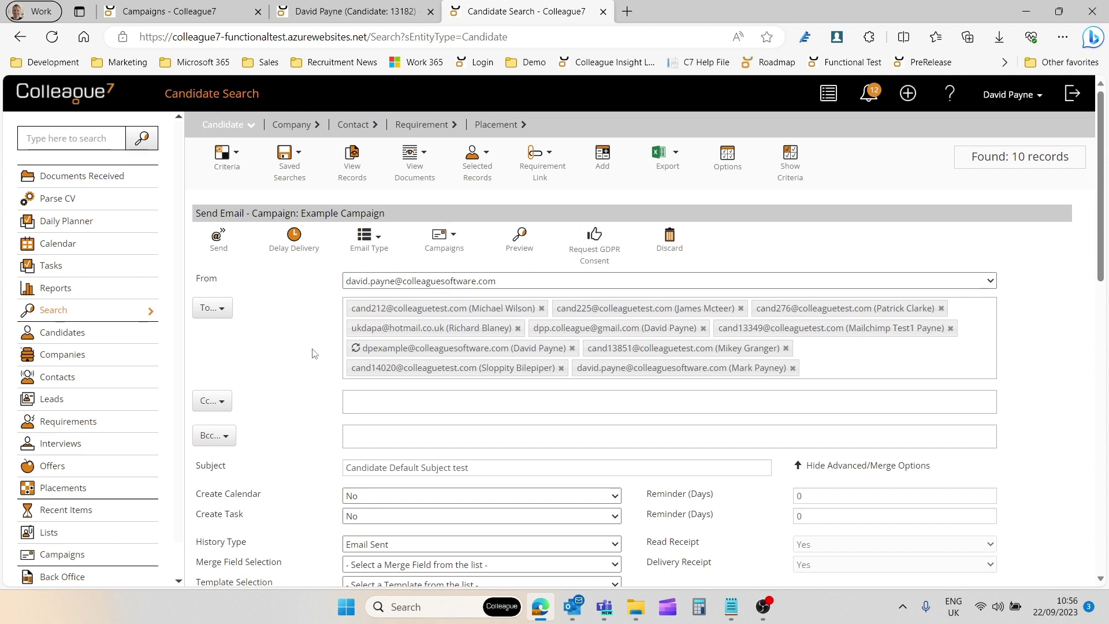
Discard the email draft and open the Campaigns list.
{"action": "left_click", "coordinate": [676, 247]}
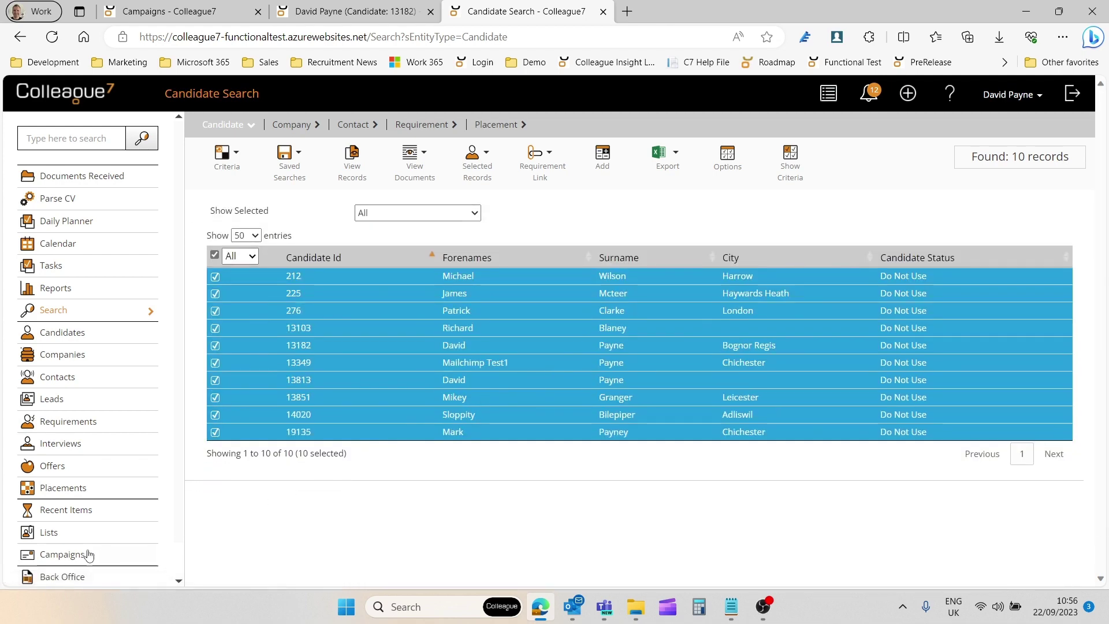
{"action": "left_click", "coordinate": [63, 555]}
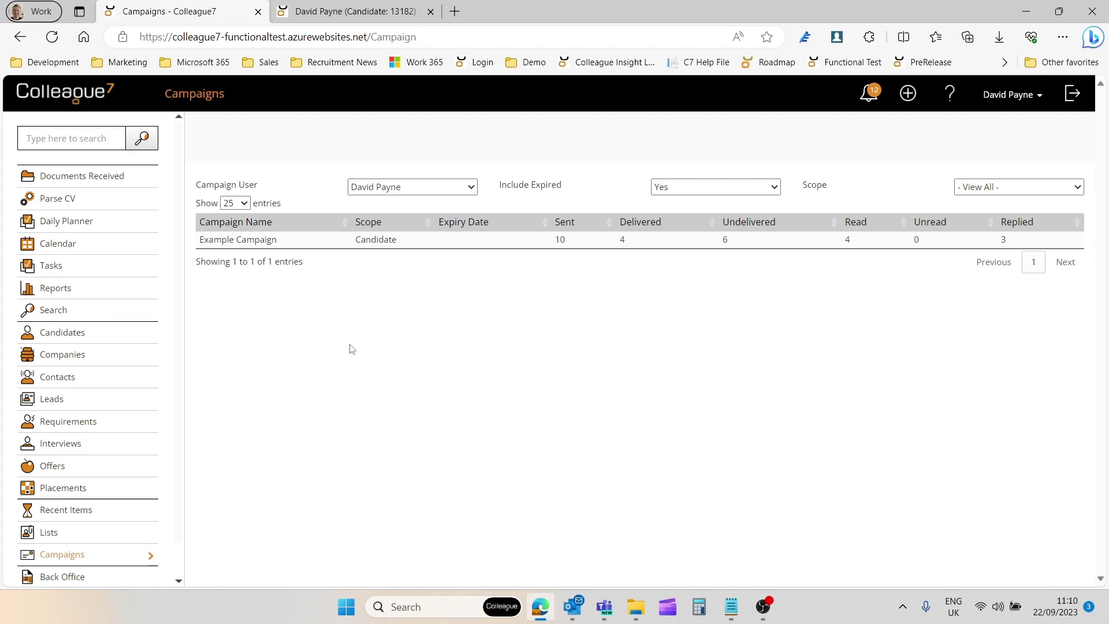
{"action": "left_click", "coordinate": [53, 559]}
Select "Example Campaign" to display its per-candidate email statistics.
{"action": "left_click", "coordinate": [473, 191]}
{"action": "mouse_move", "coordinate": [501, 283]}
{"action": "left_mouse_down"}
{"action": "mouse_move", "coordinate": [504, 257]}
{"action": "mouse_move", "coordinate": [504, 277]}
{"action": "left_mouse_up"}
{"action": "left_click", "coordinate": [545, 318]}
{"action": "left_click", "coordinate": [308, 243]}
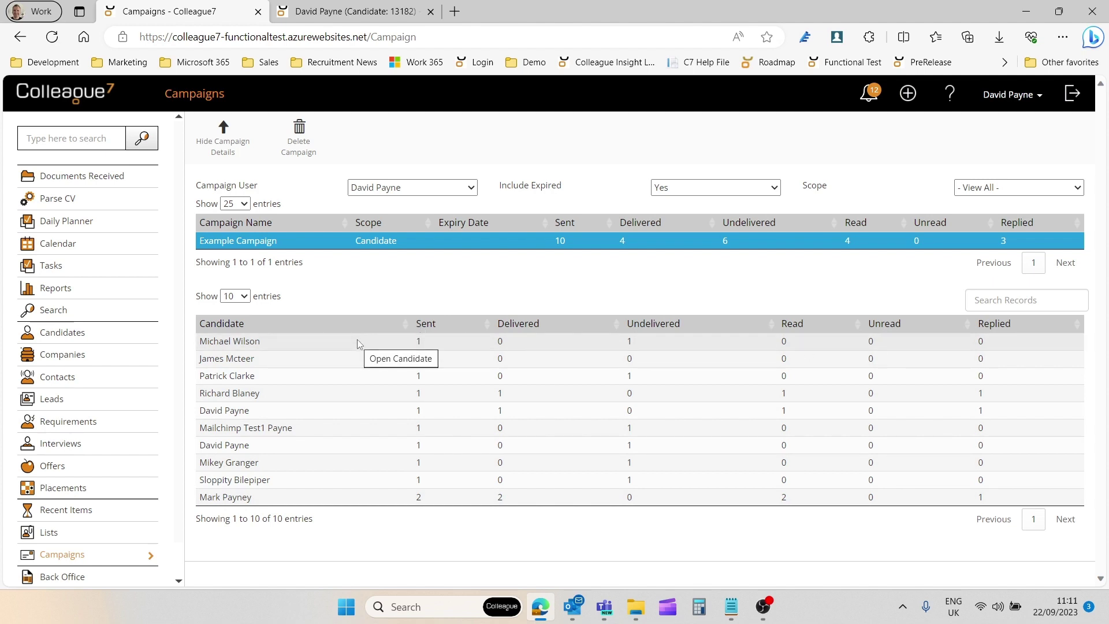
Sort the campaign's candidates by Sent, Delivered and Undelivered in turn, finishing with Replied in descending order.
{"action": "left_click", "coordinate": [467, 328]}
{"action": "left_click", "coordinate": [484, 328]}
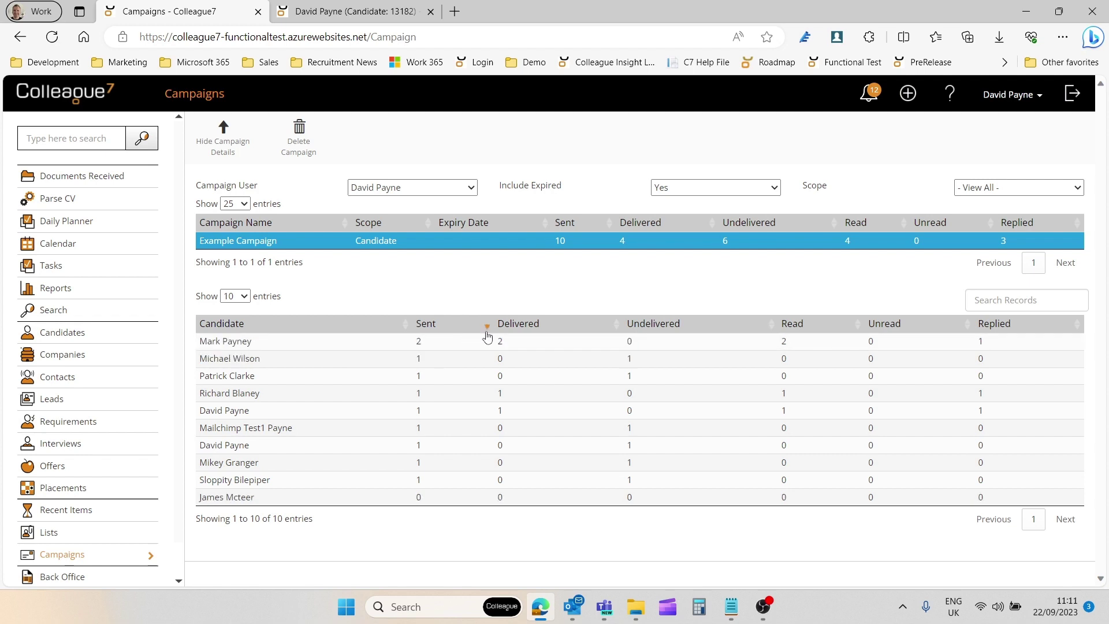
{"action": "left_click", "coordinate": [581, 328]}
{"action": "left_click", "coordinate": [732, 330]}
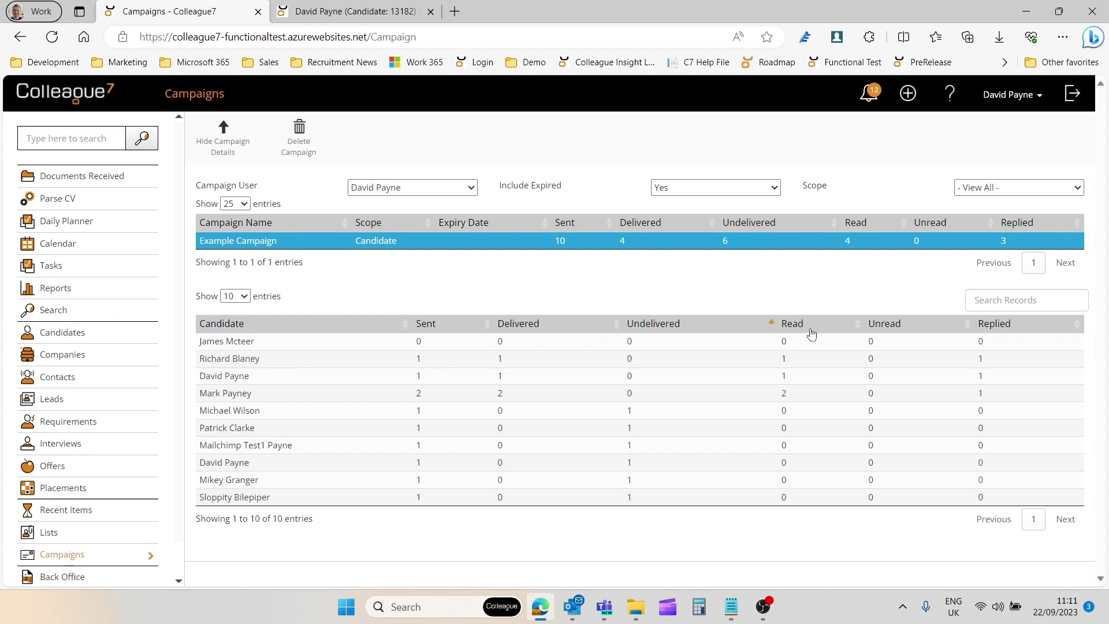
{"action": "left_click", "coordinate": [1016, 330]}
{"action": "left_click", "coordinate": [1044, 332]}
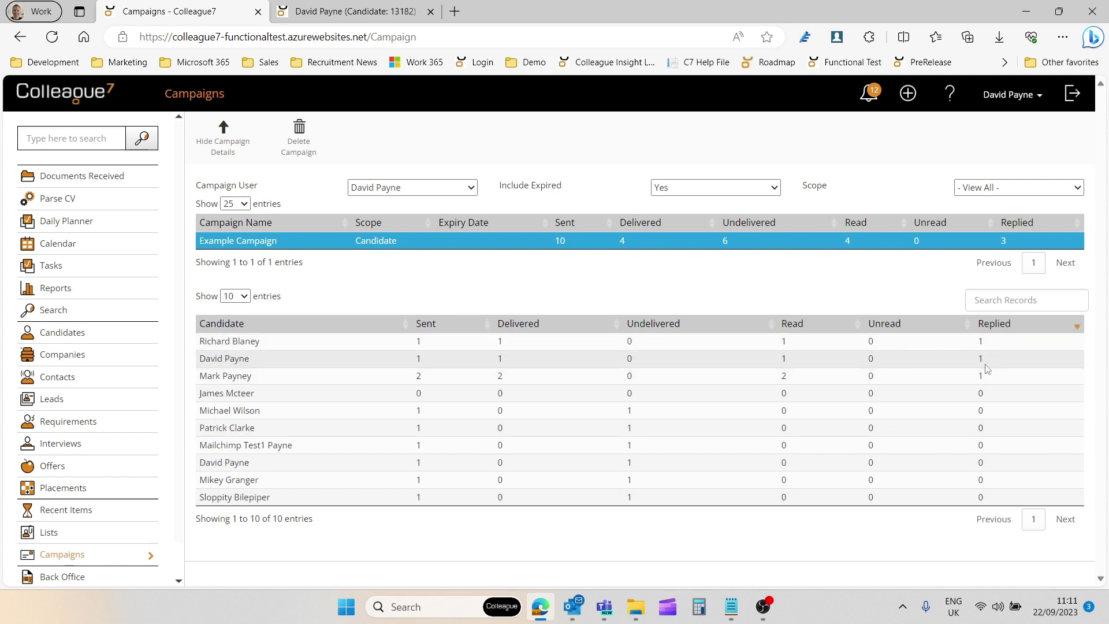
Display the campaign email history of the second candidate in the sorted list.
{"action": "left_click", "coordinate": [310, 358]}
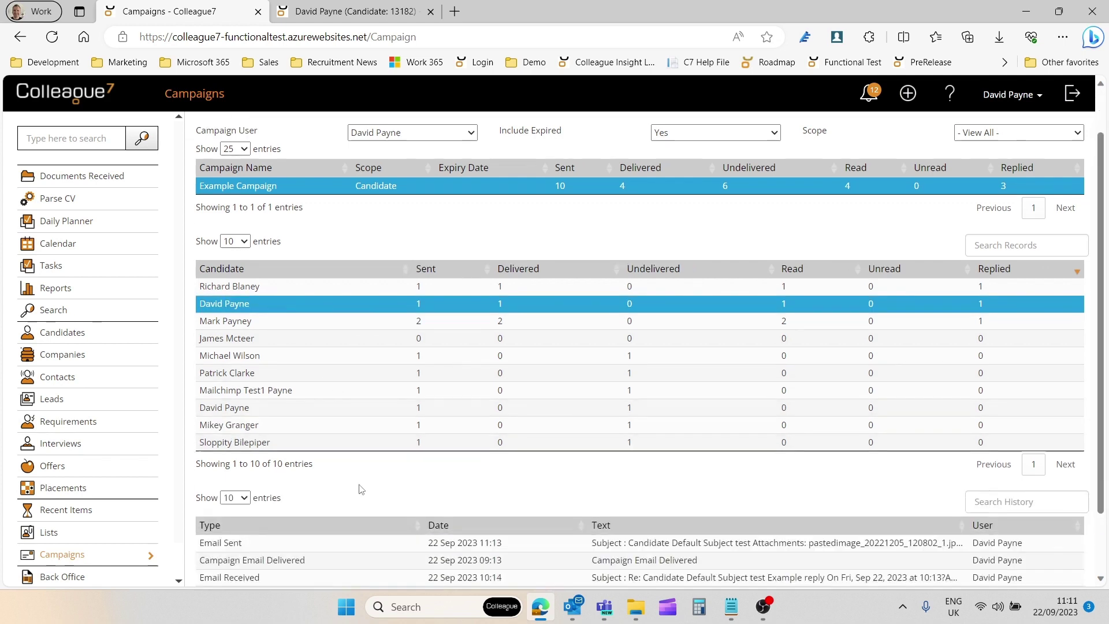
{"action": "scroll", "coordinate": [358, 465], "scroll_direction": "down", "scroll_amount": 3}
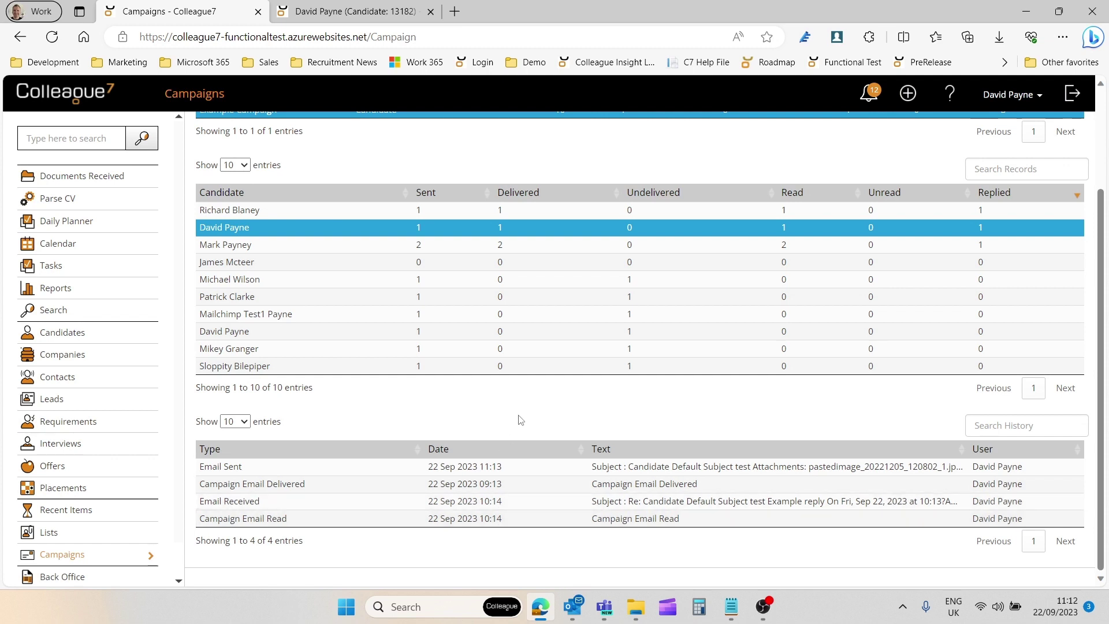
Deselect the candidate and "Example Campaign" to close their history and statistics lists.
{"action": "left_click", "coordinate": [549, 233]}
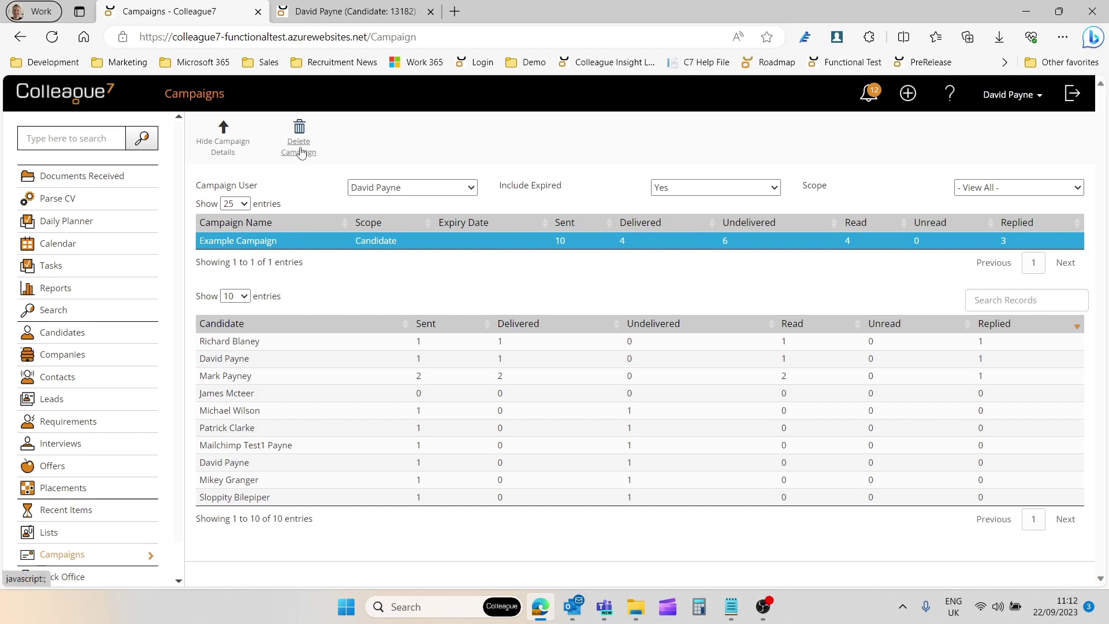
{"action": "left_click", "coordinate": [321, 245]}
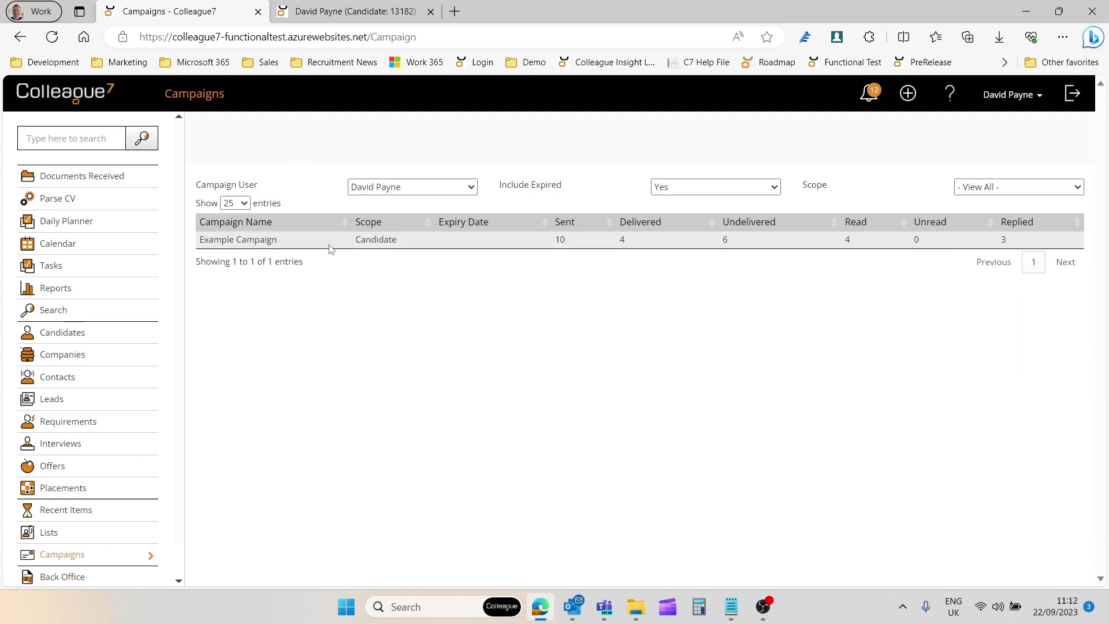
In the open candidate record's history, show the Email Received entry of 22 Sep 2023 10:14 and highlight the reference code in its text.
{"action": "left_click", "coordinate": [328, 17]}
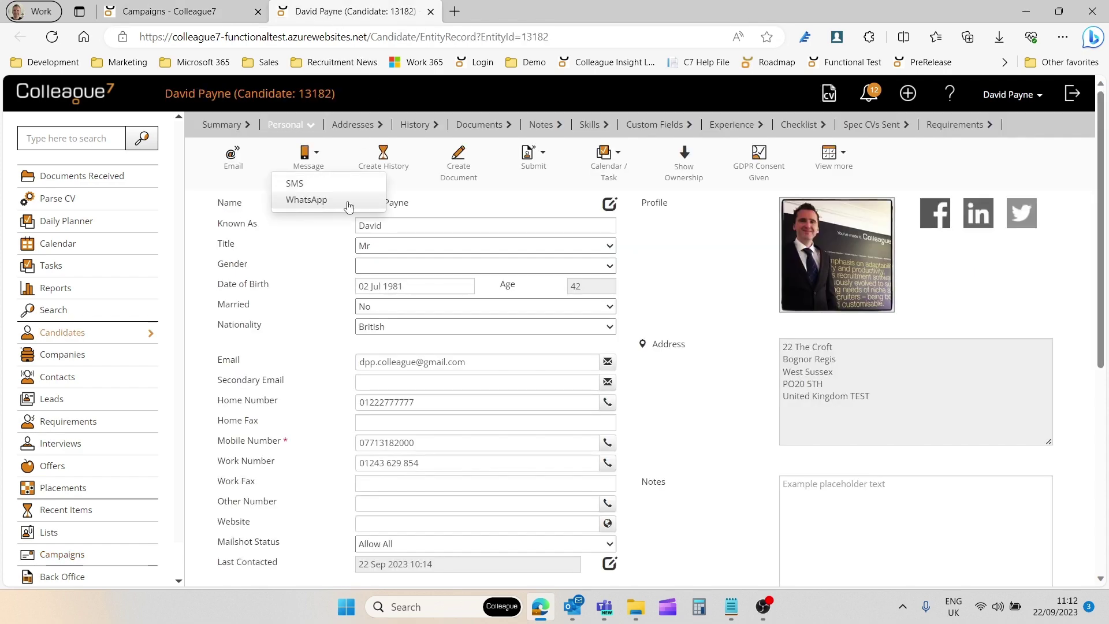
{"action": "left_click", "coordinate": [411, 126]}
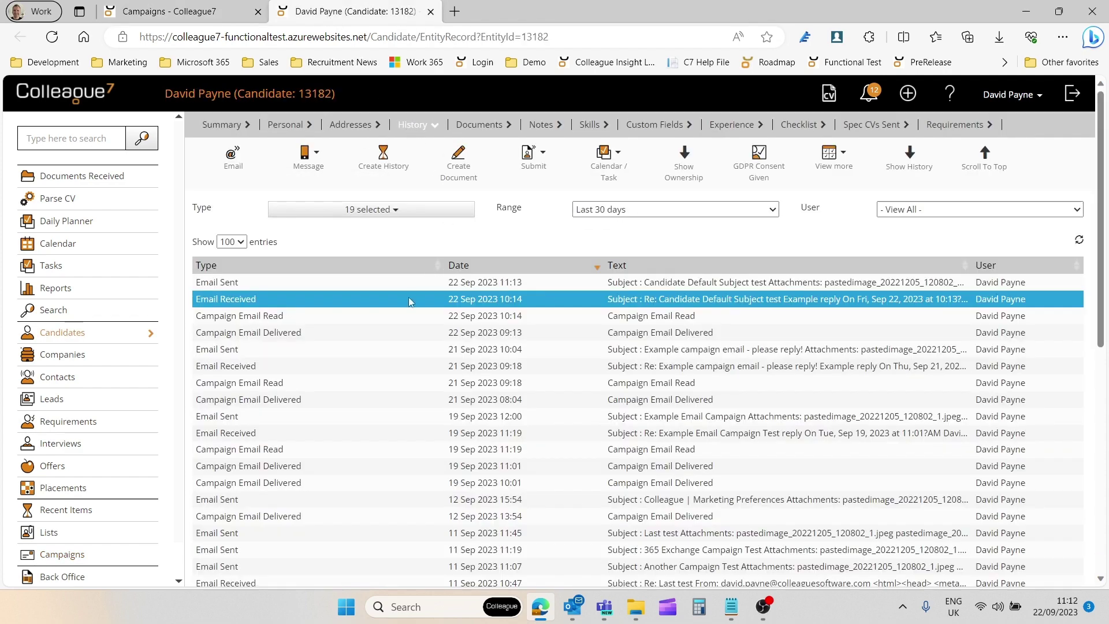
{"action": "left_click", "coordinate": [911, 169]}
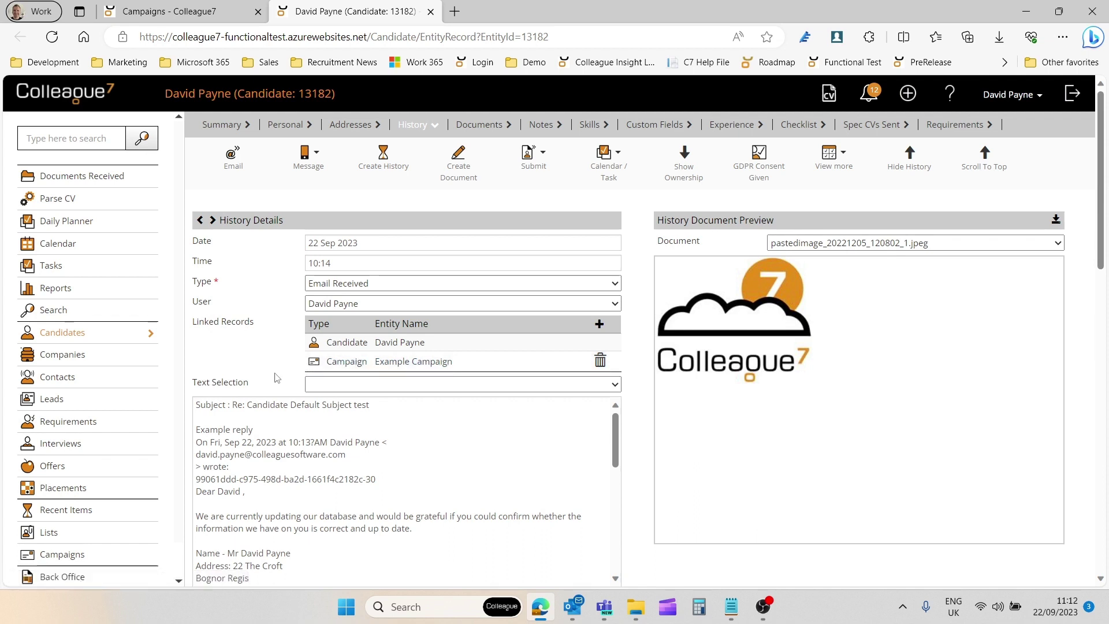
{"action": "left_click_drag", "start_coordinate": [197, 478], "coordinate": [391, 476]}
{"action": "left_click", "coordinate": [384, 481]}
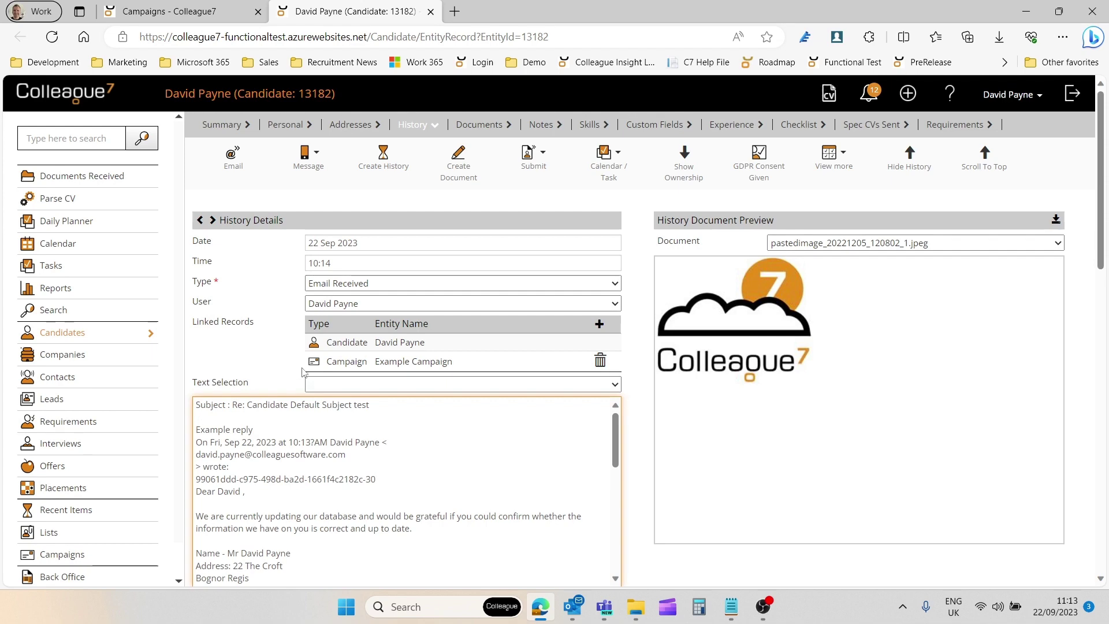
Hide the history details of the received email and return to the Campaigns list.
{"action": "left_click", "coordinate": [911, 168]}
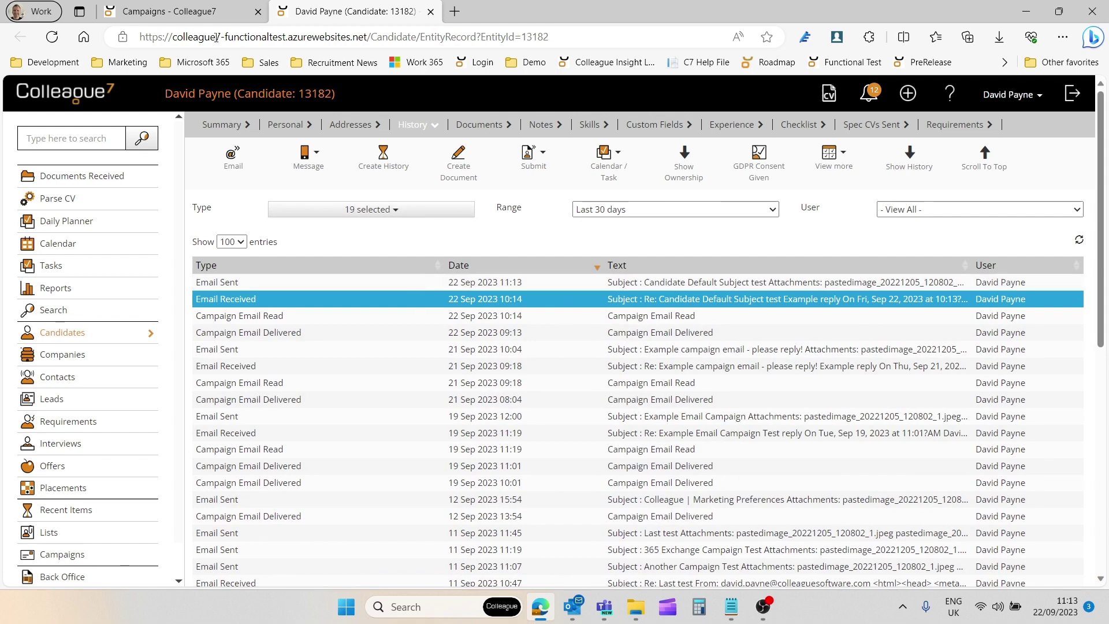
{"action": "left_click", "coordinate": [199, 12]}
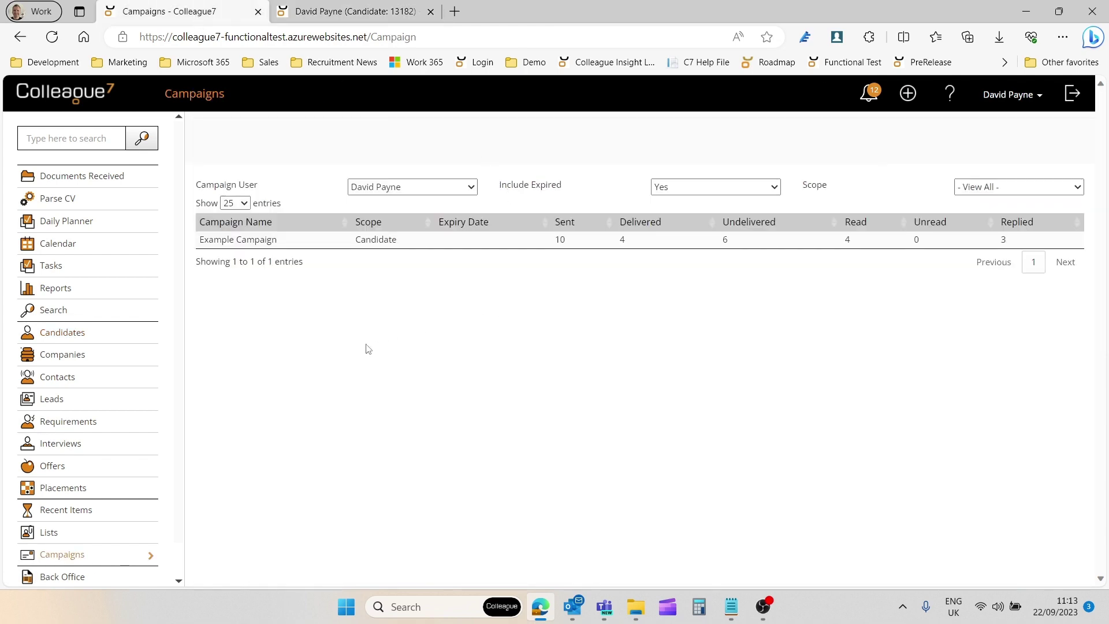